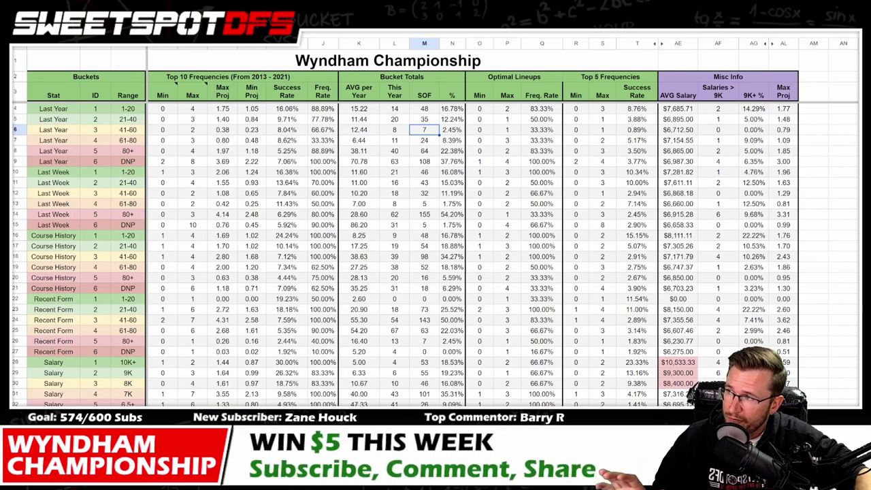
key("ctrl+Tab")
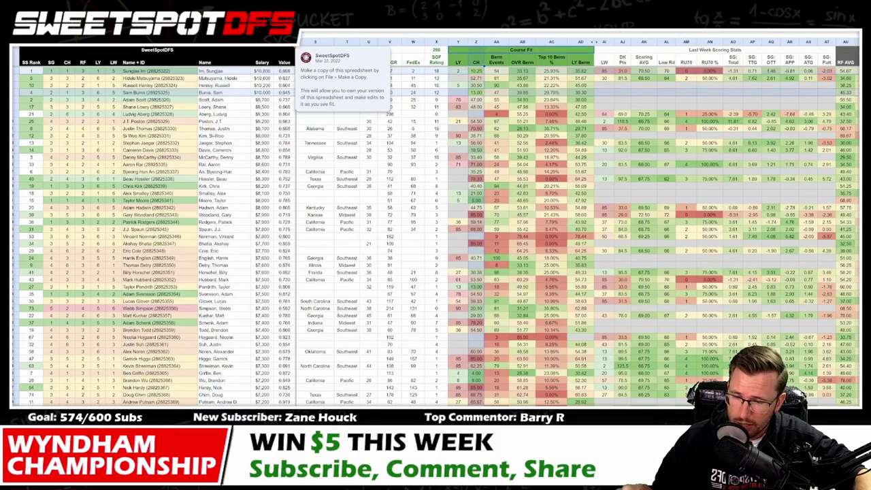
left_click(636, 195)
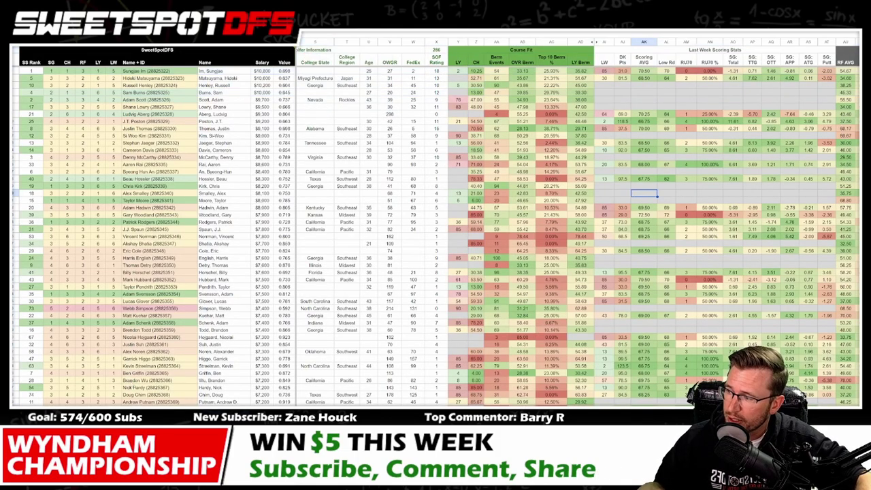
key("ctrl+Tab")
left_click(341, 105)
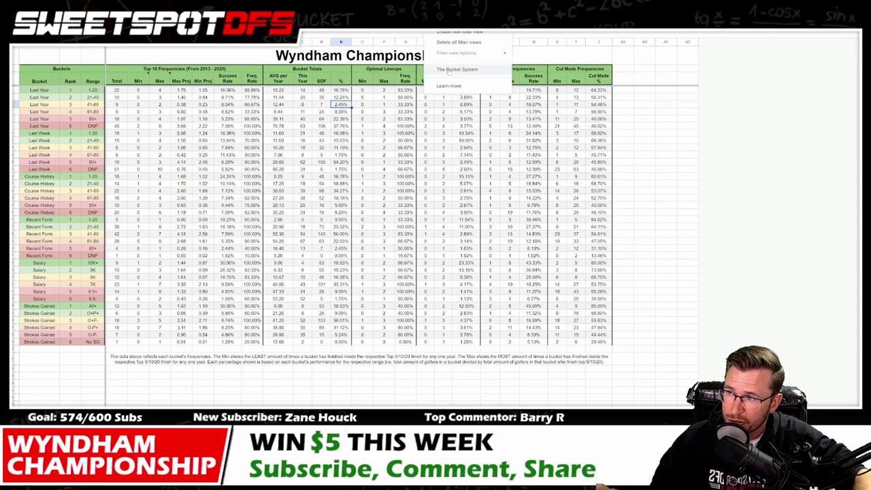
left_click(424, 170)
key("ctrl+shift+Tab")
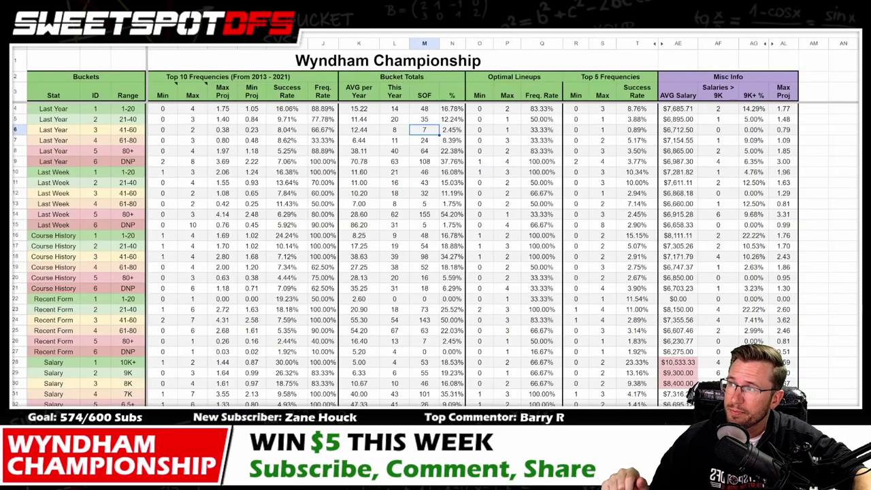
- Open The Bucket System filter view and filter the Stat column to show only the Last Year buckets
left_click(430, 33)
left_click(448, 72)
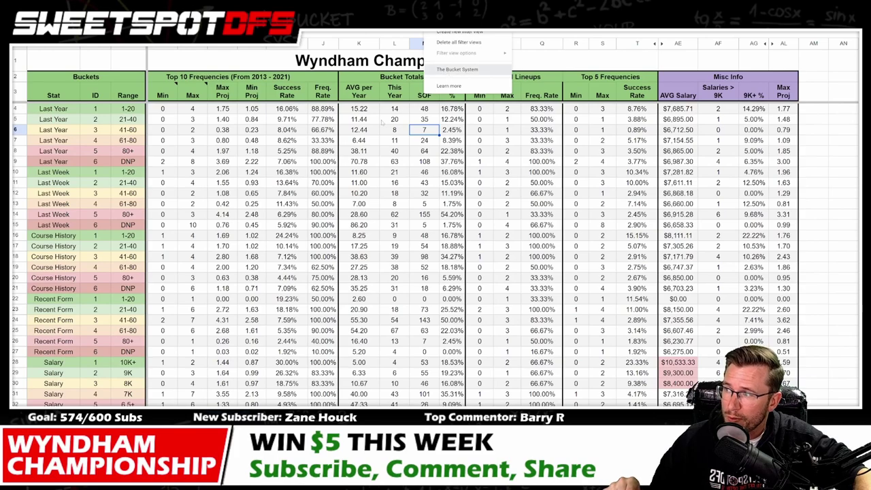
left_click(74, 108)
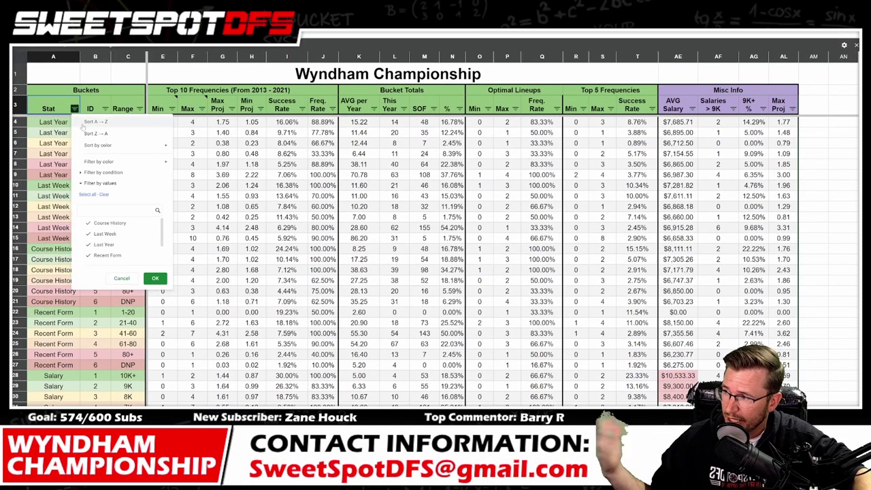
left_click(103, 244)
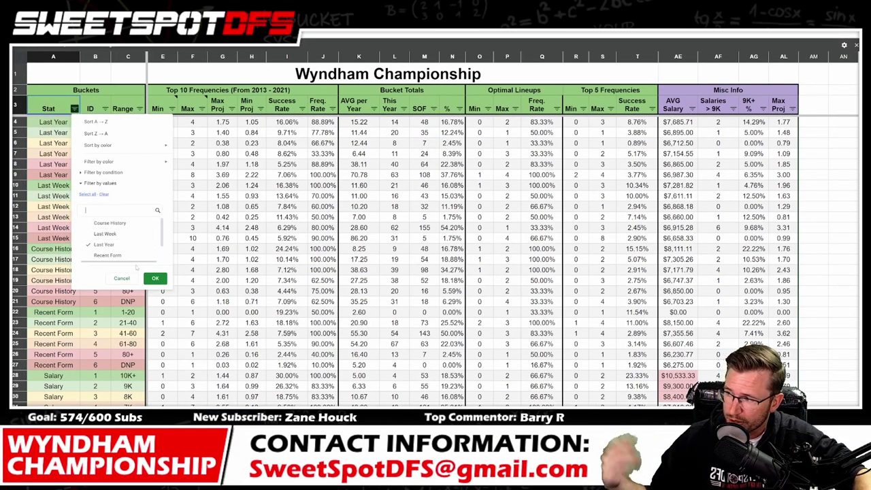
left_click(155, 278)
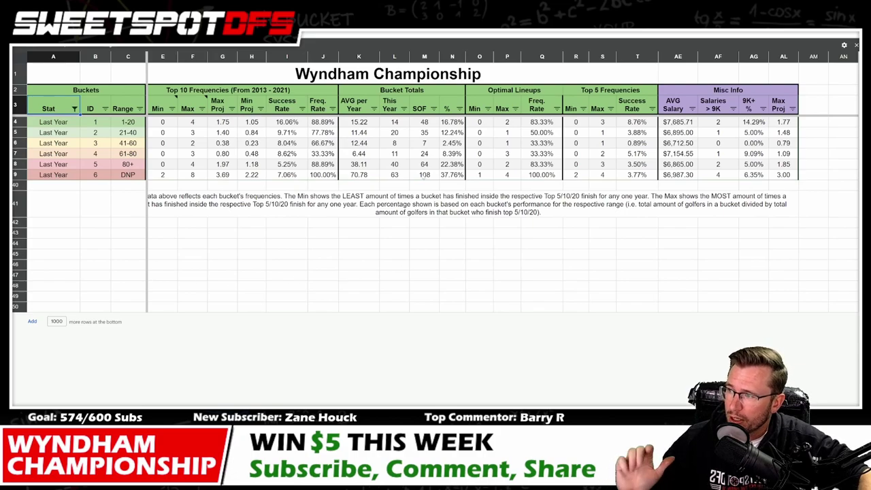
- Review the Top 10 Success Rate, Max Proj and Min Proj columns, plus This Year and SOF under Bucket Totals
left_click(287, 56)
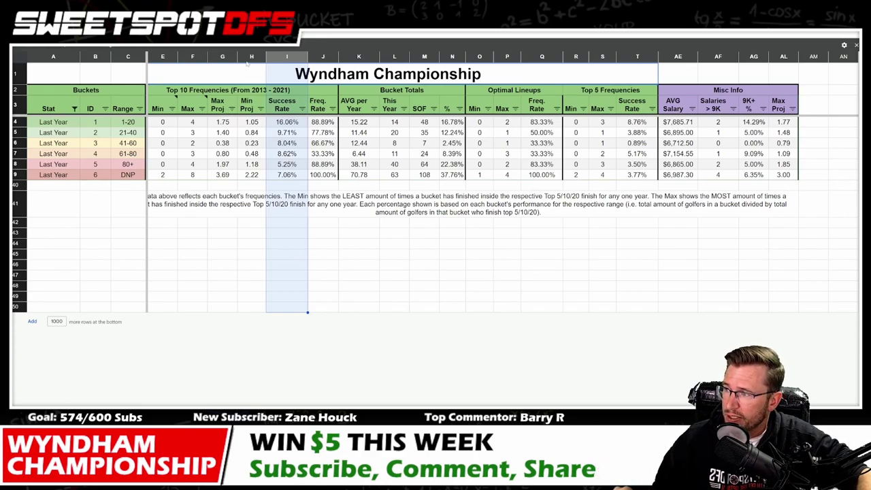
left_click_drag(251, 56, 223, 54)
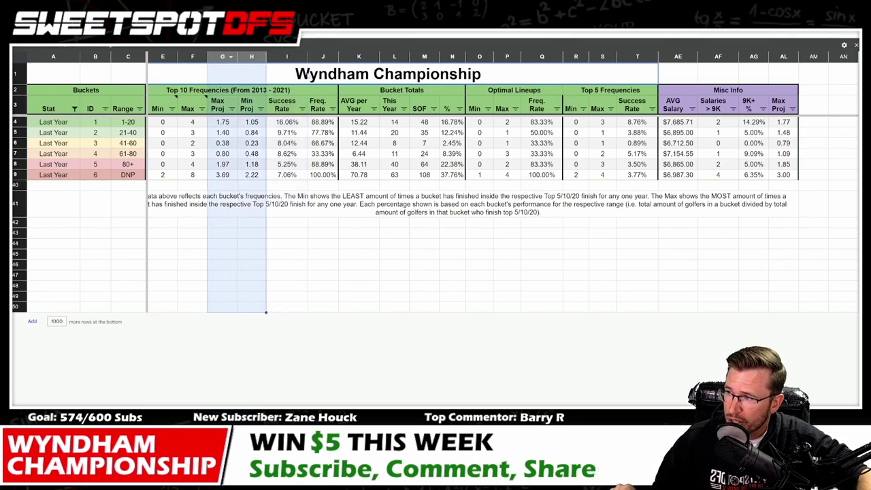
left_click(286, 57)
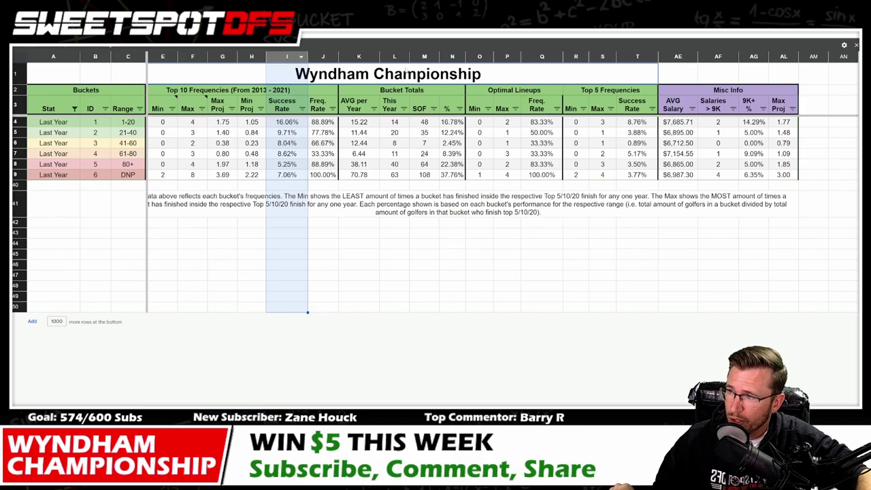
left_click(395, 58, "ctrl")
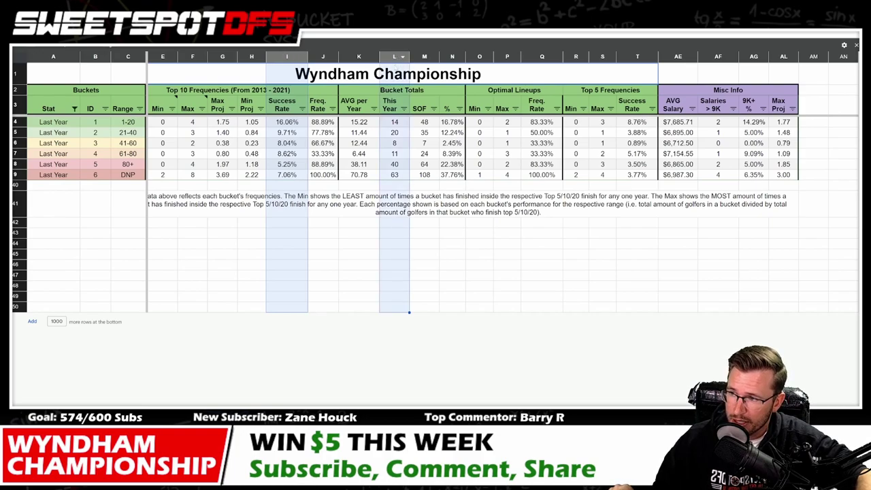
left_click(426, 57, "ctrl")
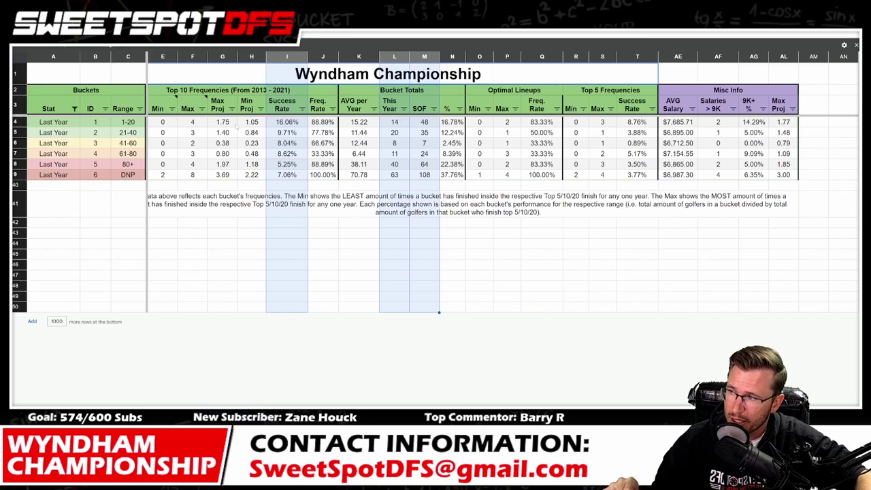
- Compare the Max Proj and Min Proj values across all six Last Year buckets
left_click_drag(224, 122, 252, 179)
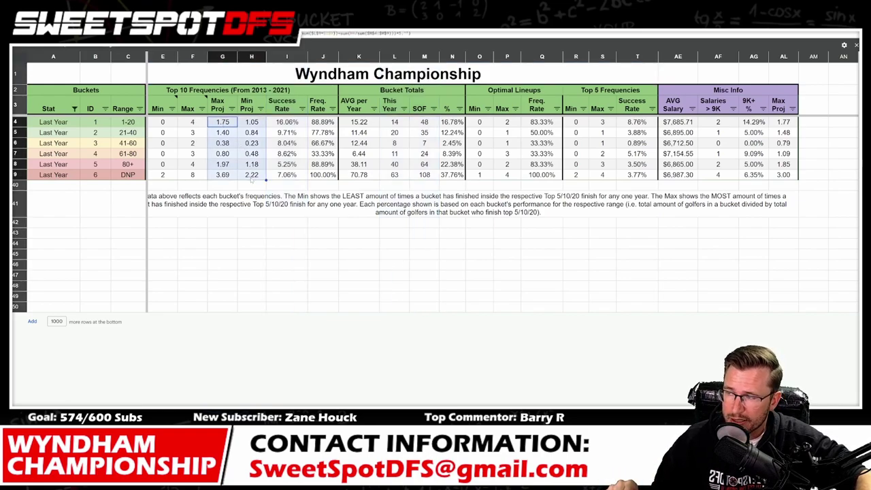
left_click_drag(252, 123, 253, 175)
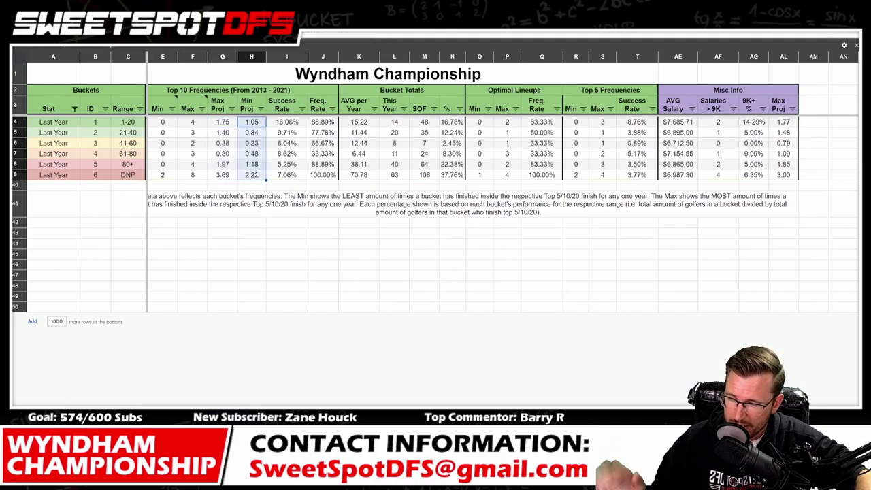
left_click_drag(223, 123, 224, 176)
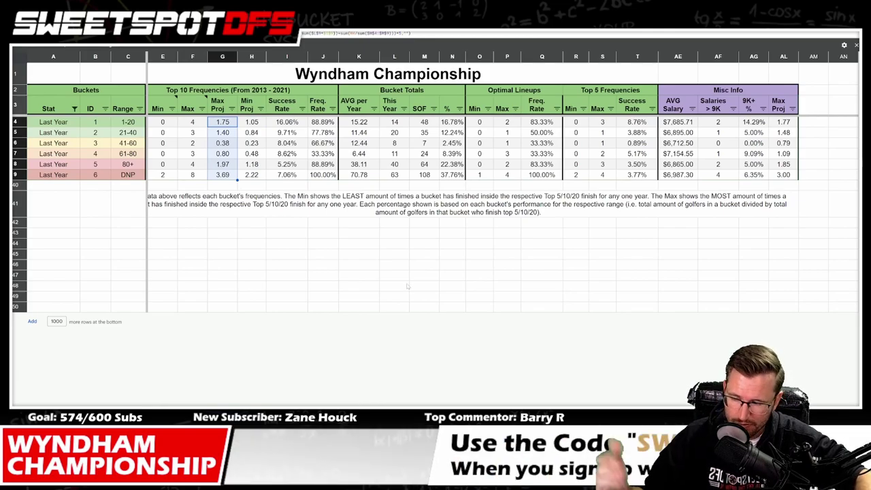
left_click_drag(263, 123, 265, 178)
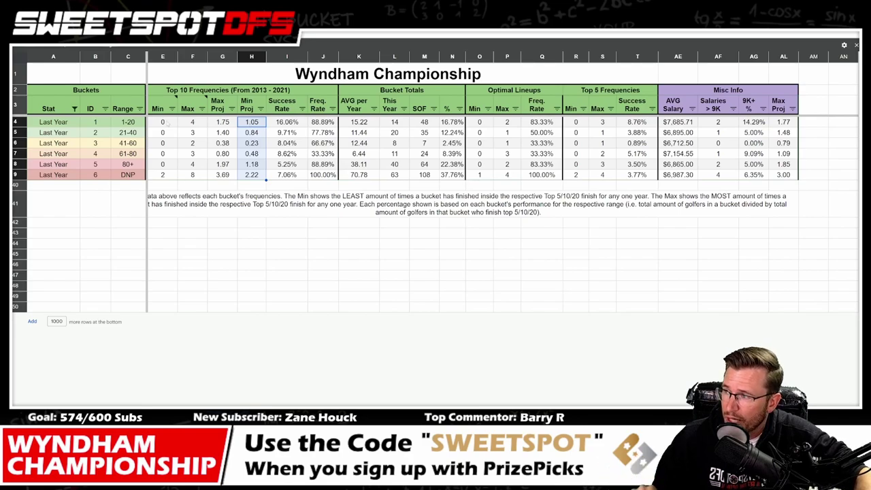
- Highlight the Max Proj and Min Proj cells of the Last Year 1-20 bucket
left_click(14, 124)
left_click_drag(260, 124, 218, 124)
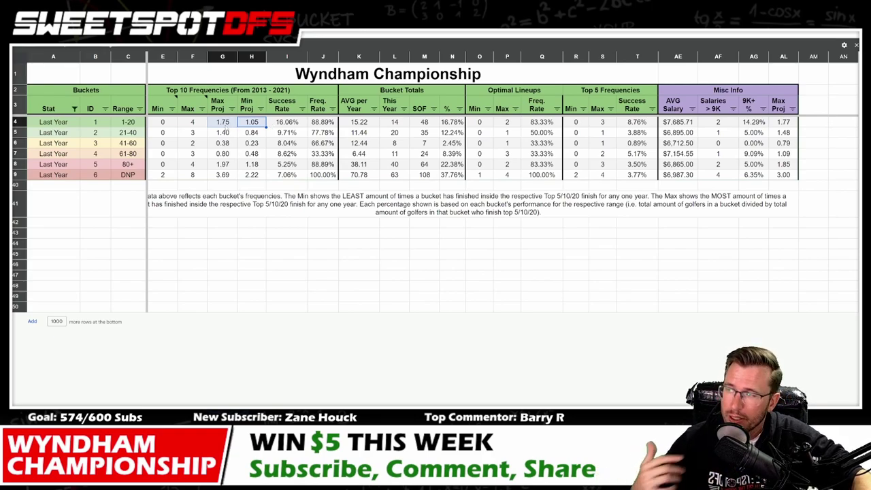
left_click(223, 125)
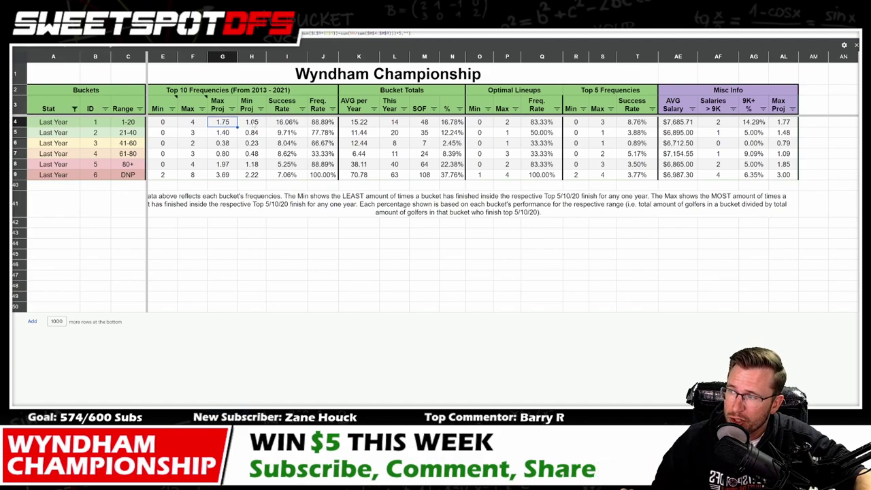
left_click(253, 125, "shift")
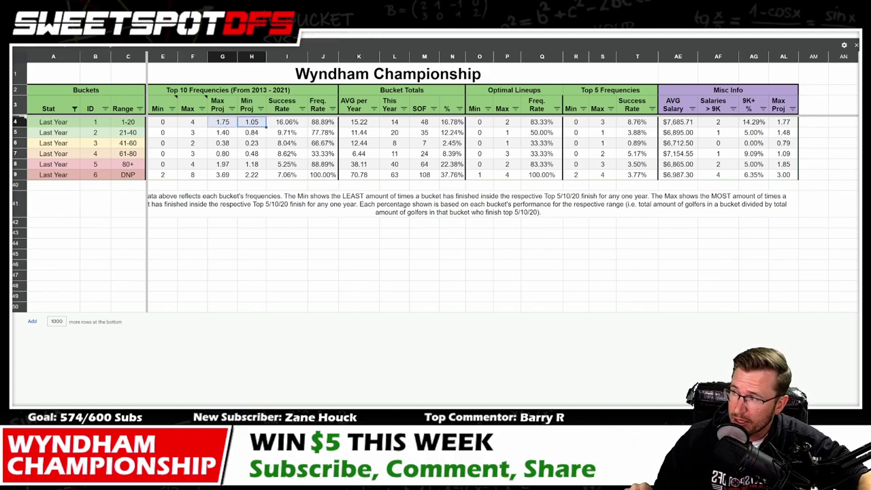
- Examine the Last Year 1-20 bucket's row, covering its bucket totals, optimal lineup, Top 5, average salary and projection figures
left_click(20, 124)
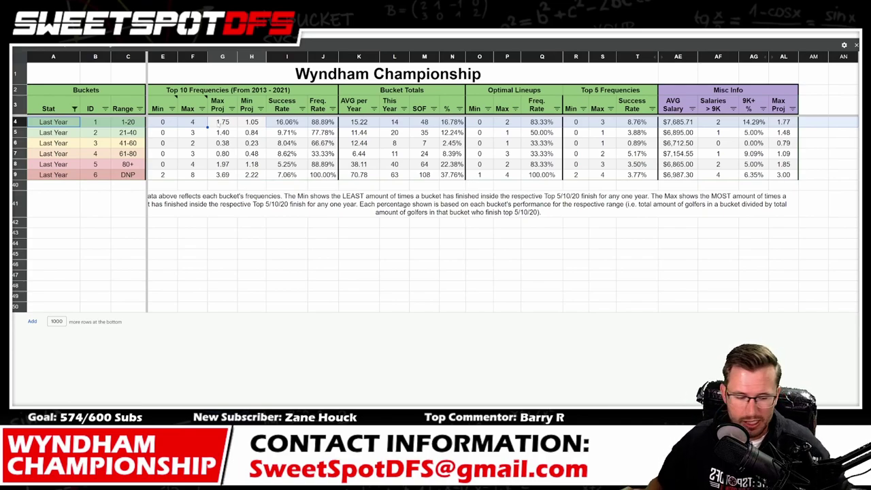
left_click(398, 123, "ctrl")
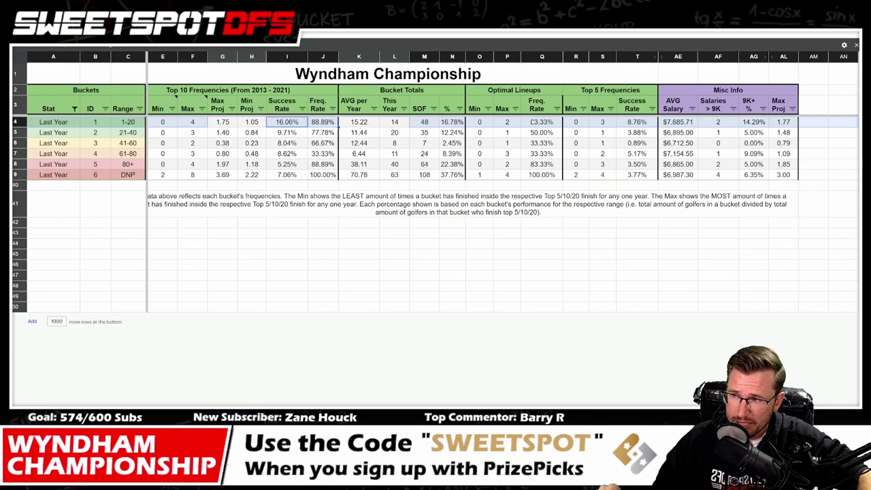
left_click_drag(482, 121, 516, 123)
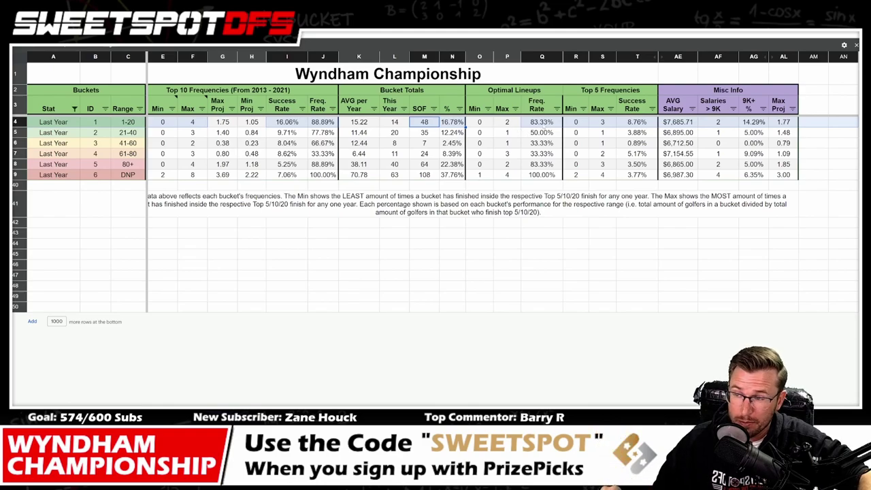
left_click(576, 122)
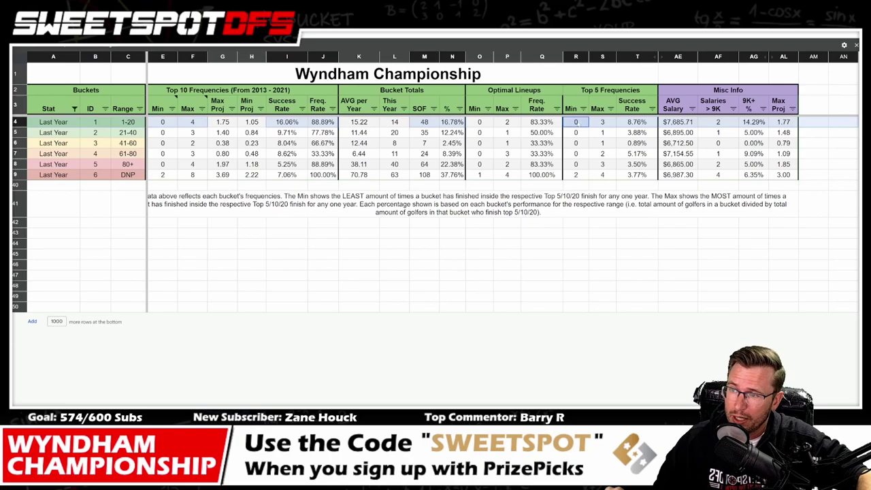
key("Right")
key("Right")
key("Right")
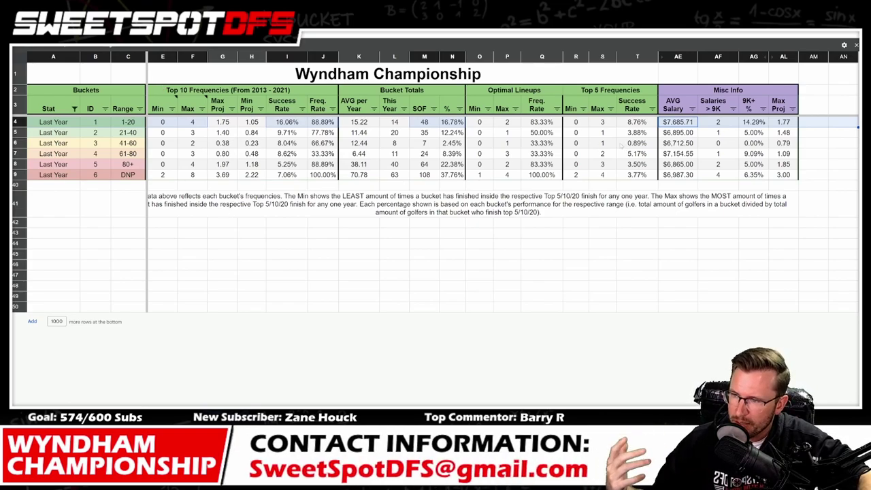
left_click_drag(249, 124, 222, 122)
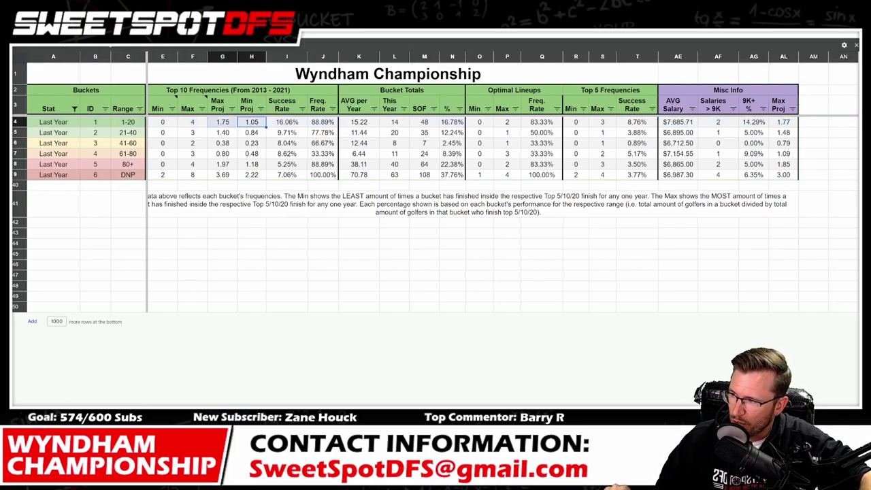
- Switch to the full golfer data sheet with course fit and scoring stats, and open its DraftKings filter view
key("ctrl+Tab")
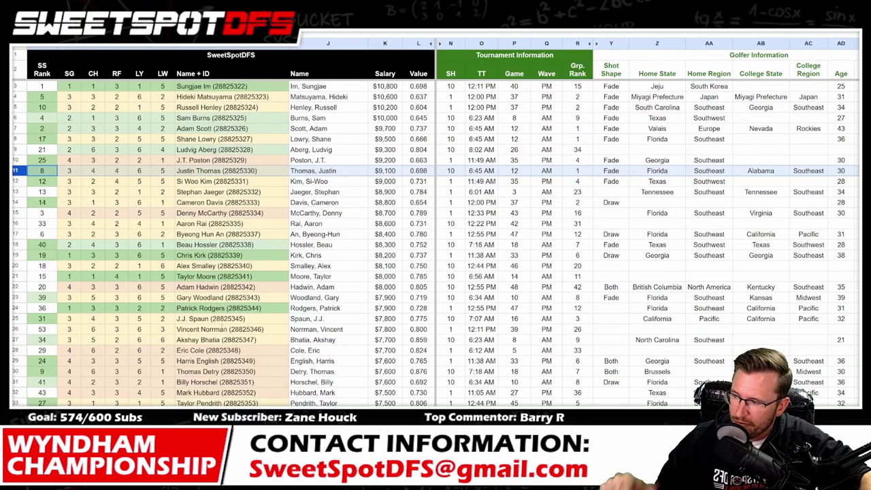
left_click(486, 127)
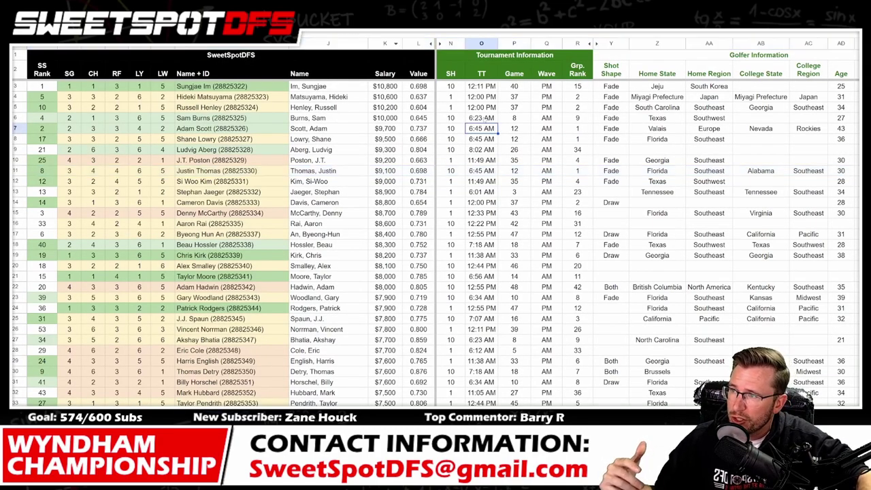
key("ctrl+Page_Up")
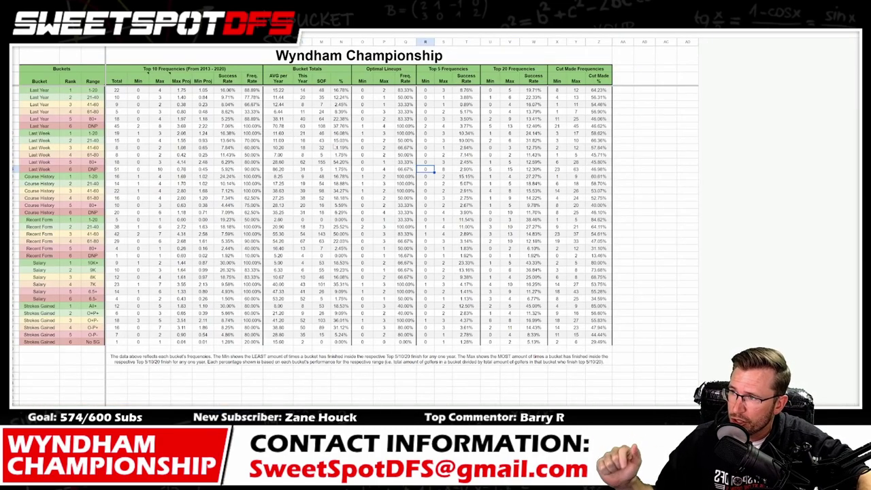
key("ctrl+Page_Down")
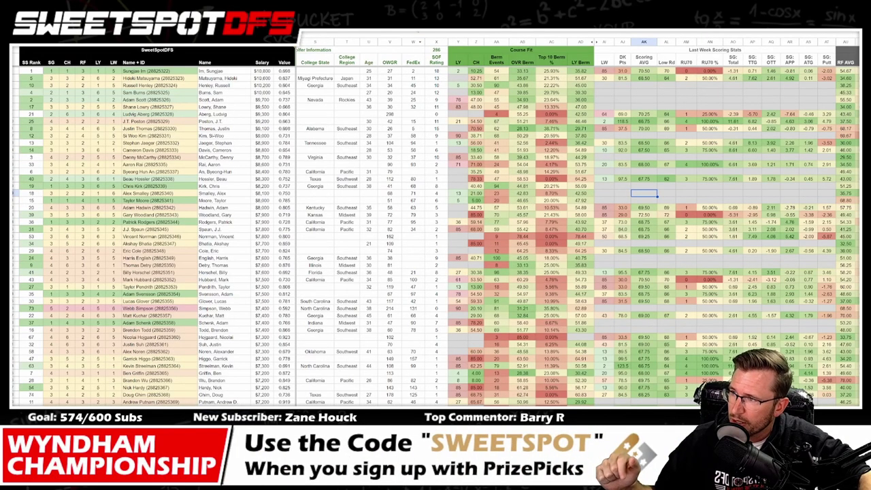
left_click(430, 23)
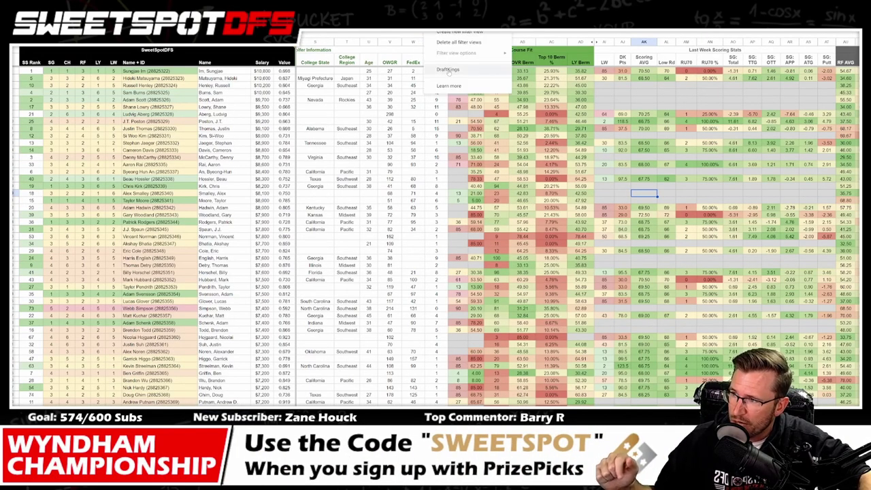
left_click(448, 69)
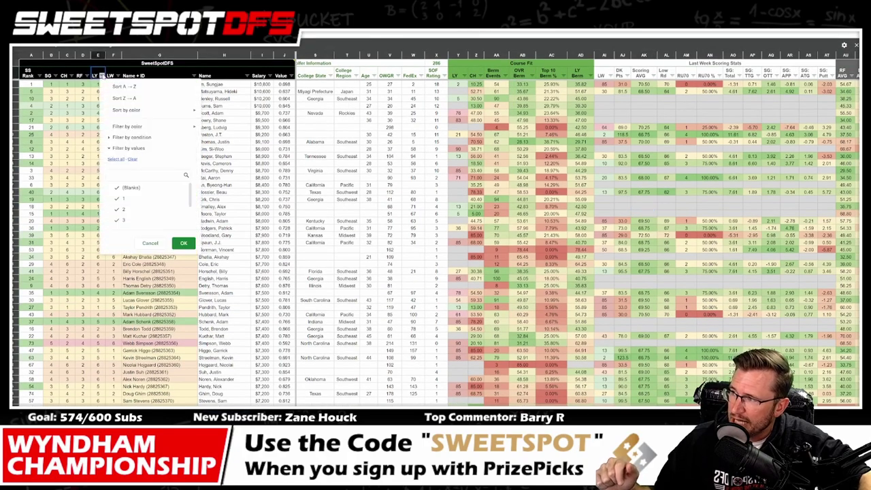
- Filter the LY column to show only golfers in bucket 1, and select the filtered LY values
left_click(133, 159)
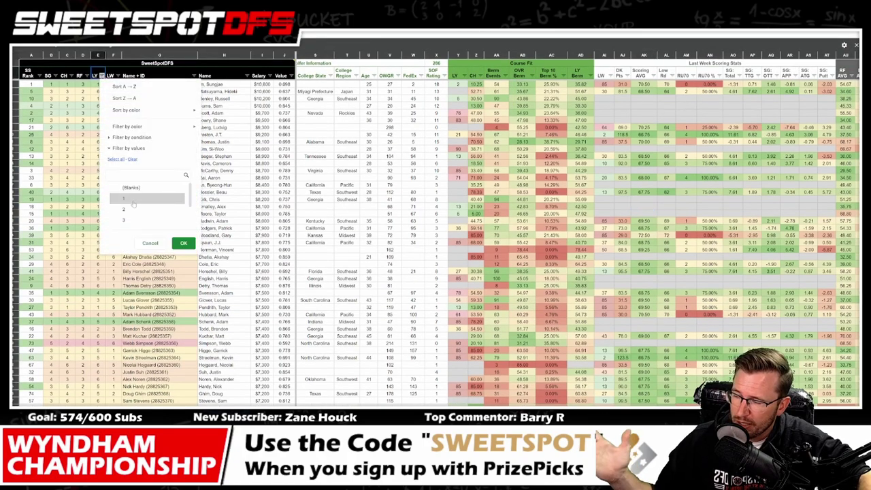
left_click(126, 199)
left_click(183, 243)
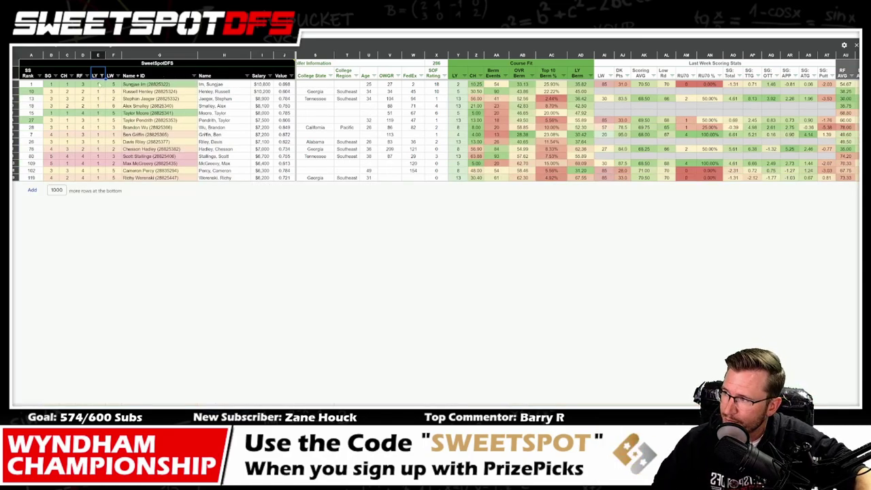
left_click_drag(99, 84, 102, 178)
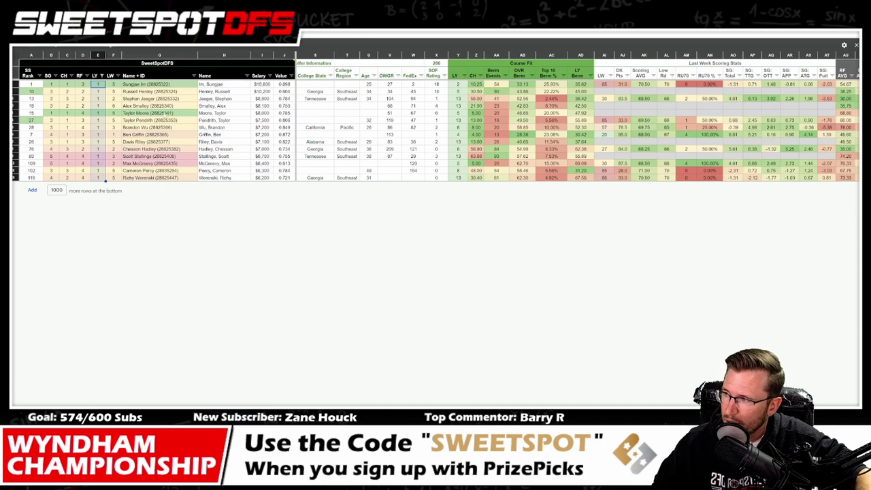
- Reset the LY column's filter so golfers from every last-year bucket are shown
mouse_move(286, 63)
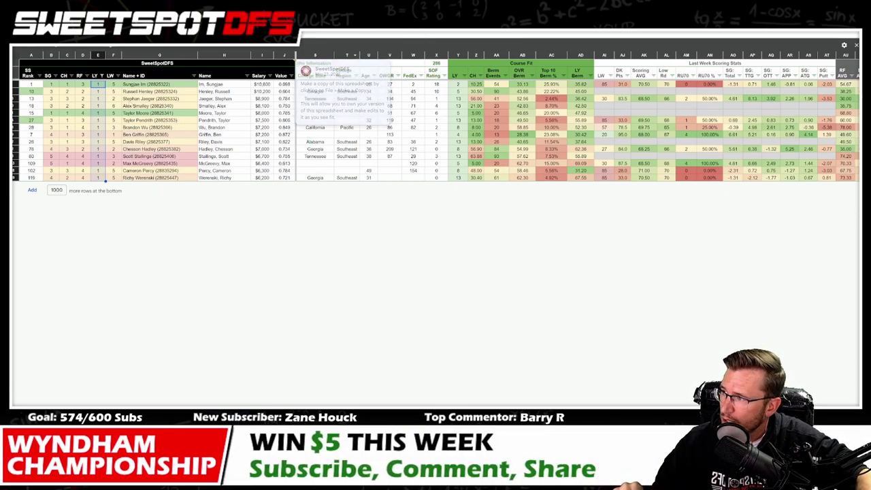
left_click(102, 75)
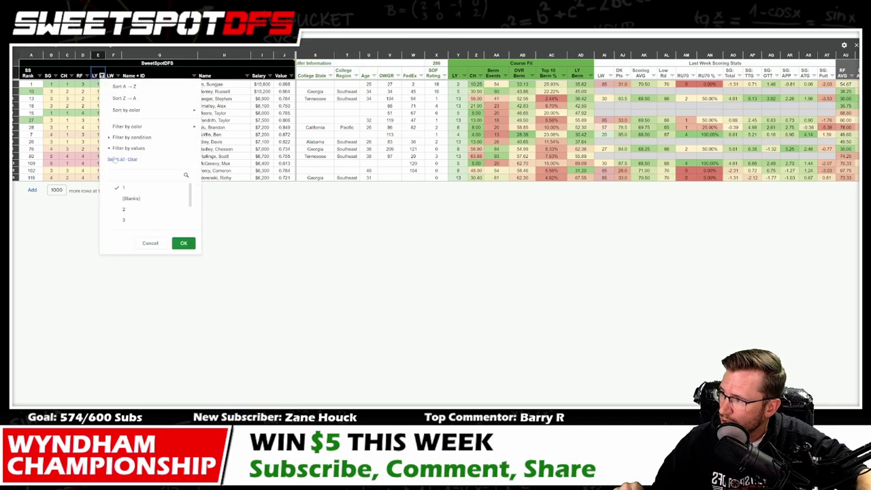
left_click(182, 243)
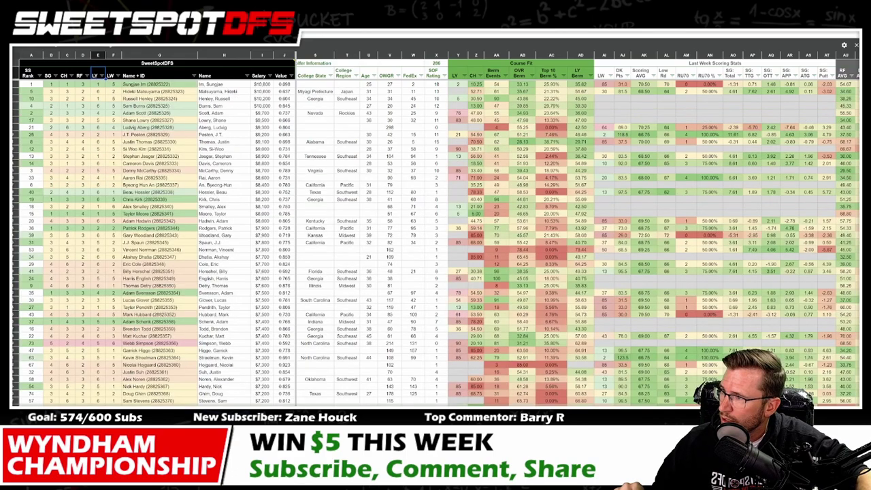
- Switch to the golfer sheet with tournament information and hide its Name + ID column
key("ctrl+Tab")
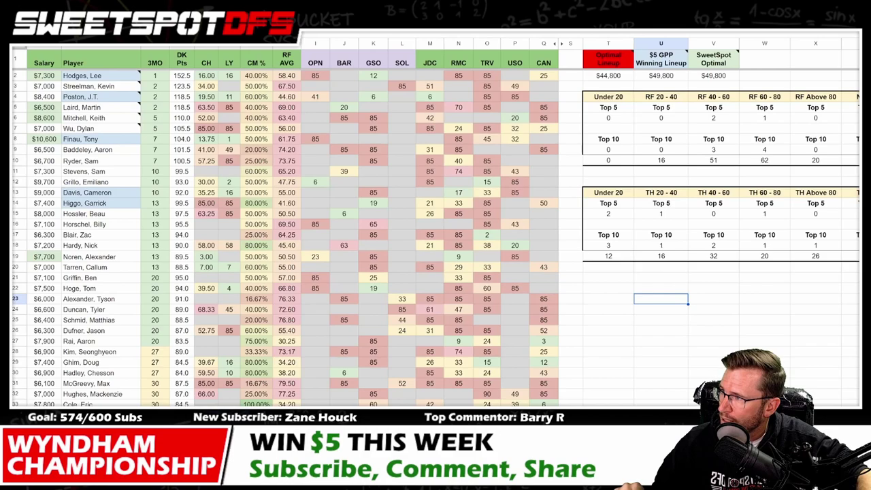
key("ctrl+shift+Tab")
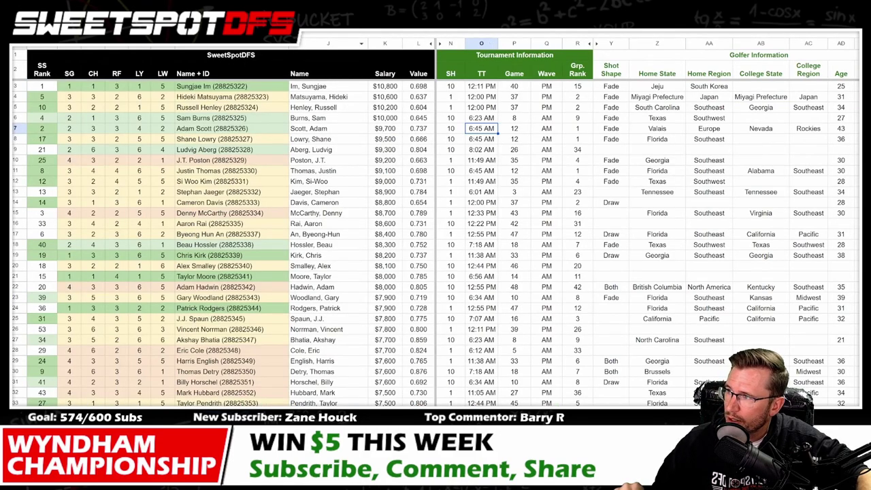
right_click(216, 43)
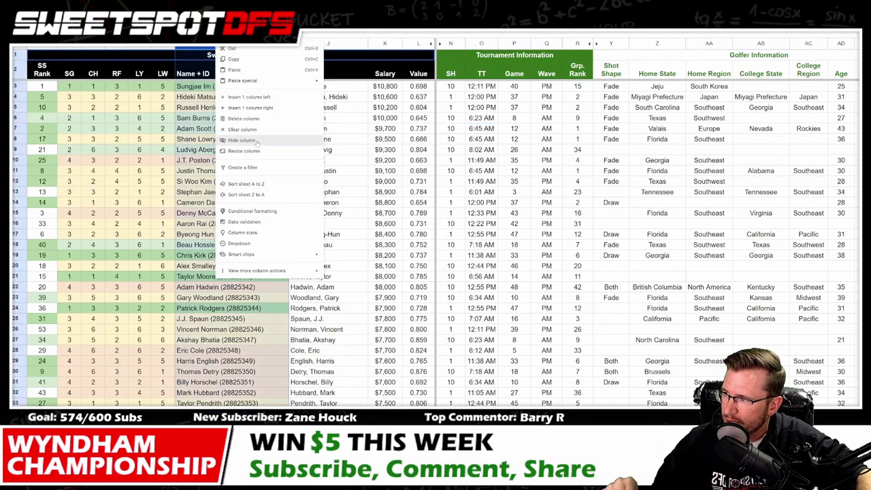
left_click(258, 143)
- Open the DraftKings filter view and sort the golfers by salary from highest to lowest
left_click(430, 26)
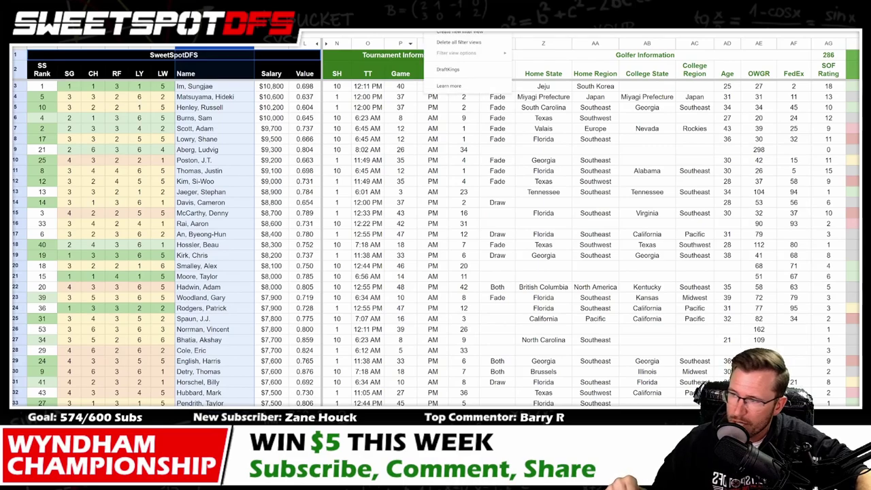
left_click(464, 69)
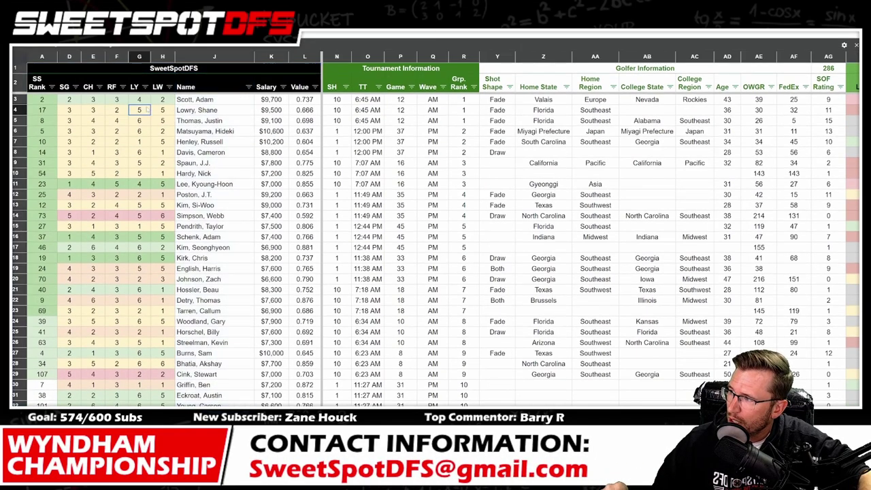
left_click(283, 87)
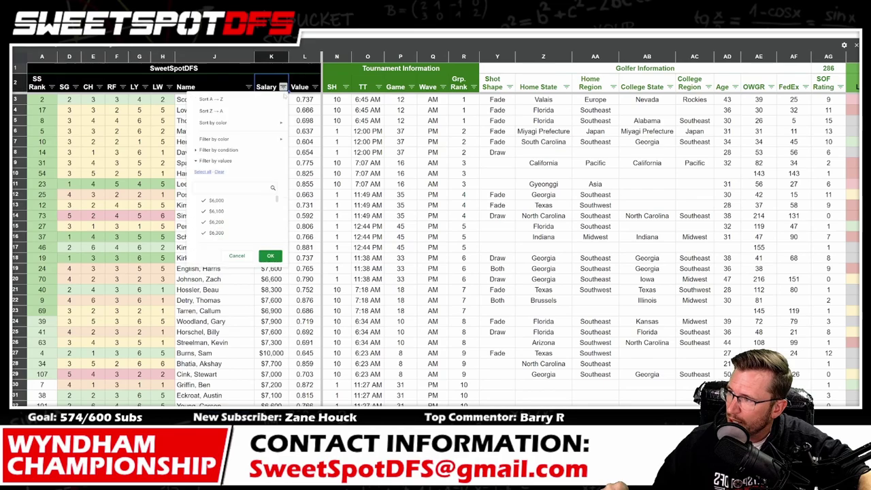
left_click(240, 112)
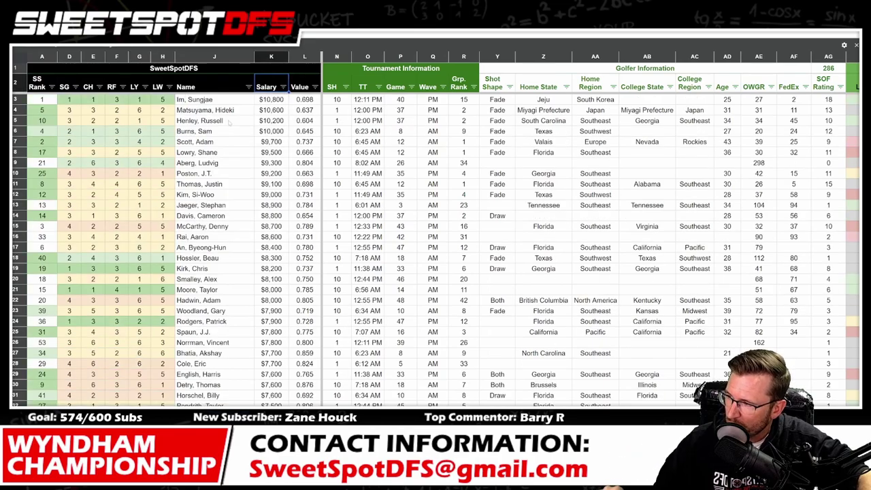
- Filter the LY column to show only golfers in bucket 1
left_click(145, 87)
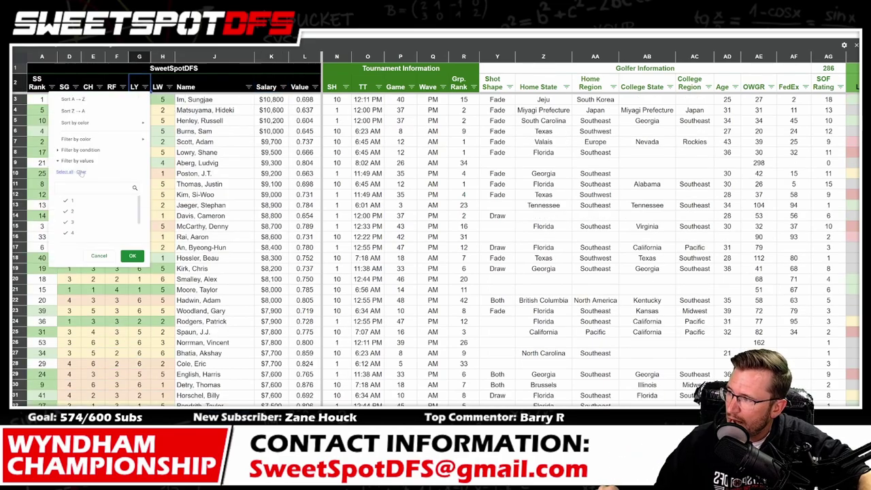
left_click(80, 173)
left_click(72, 200)
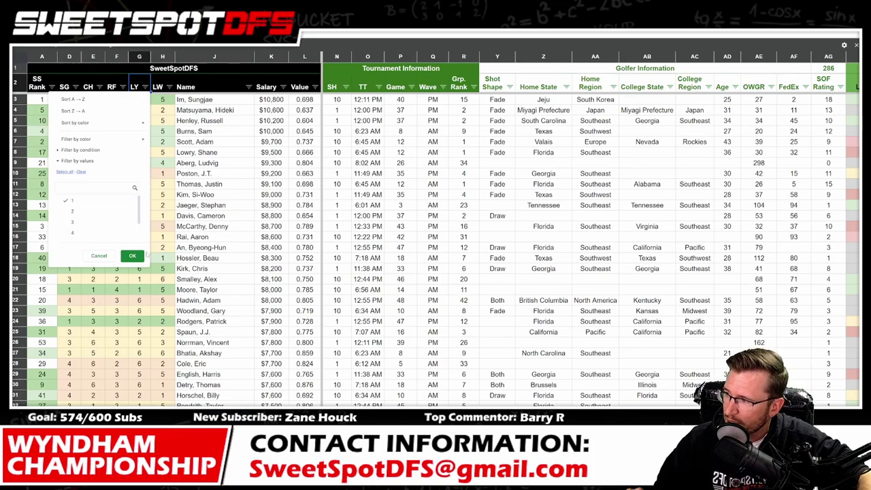
left_click(132, 255)
- Highlight the full bucket 1 name list and its salary groups: above $10,000, $8,000 and up, $7,000 range and $6,000 range
left_click_drag(221, 101, 222, 237)
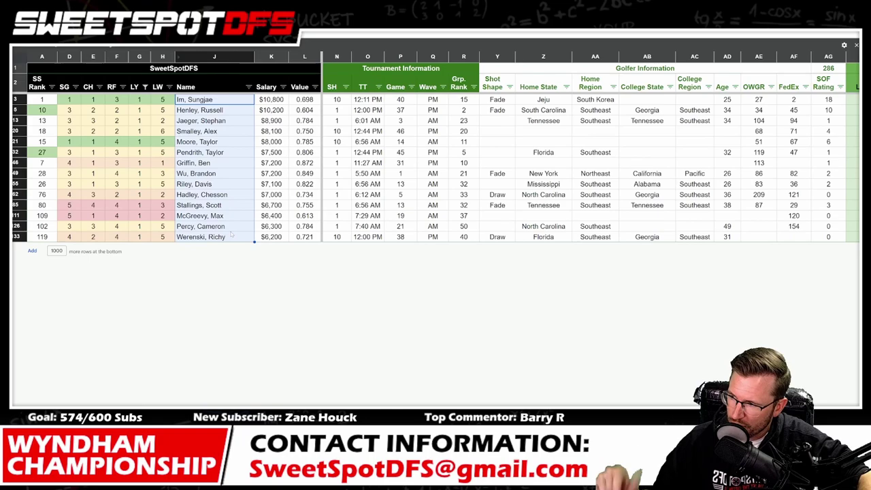
left_click_drag(227, 100, 227, 111)
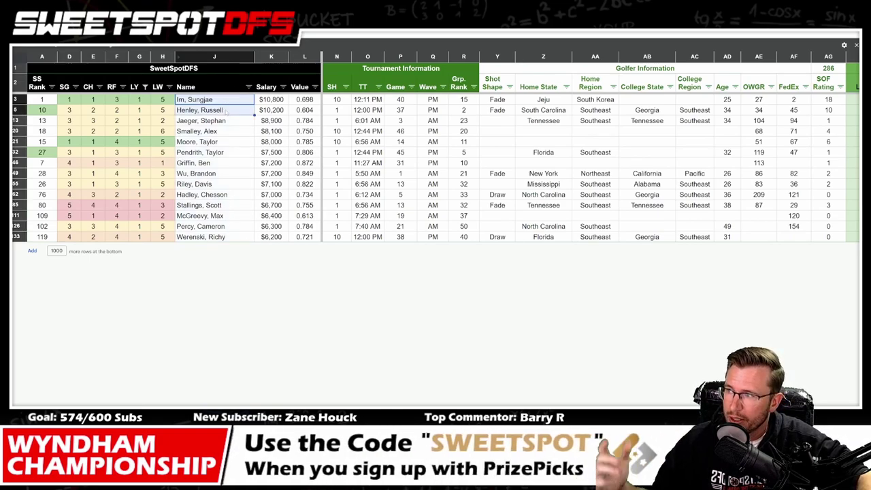
left_click_drag(227, 121, 233, 237)
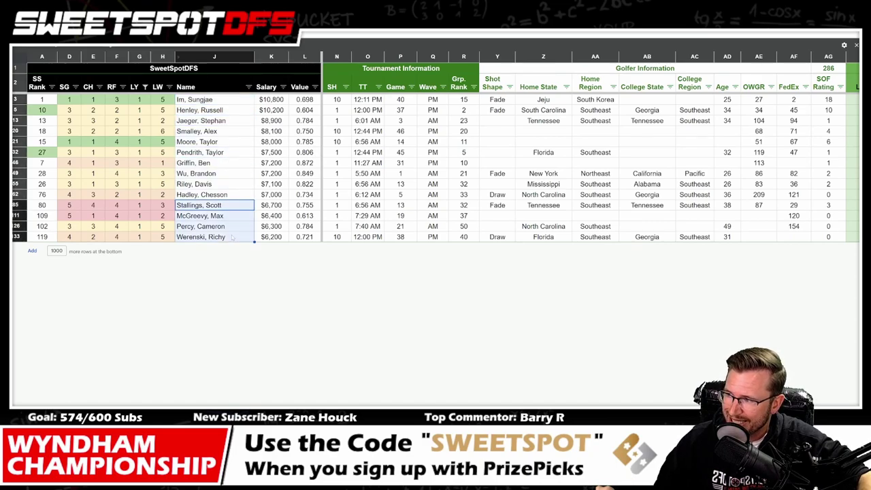
left_click_drag(231, 154, 231, 237)
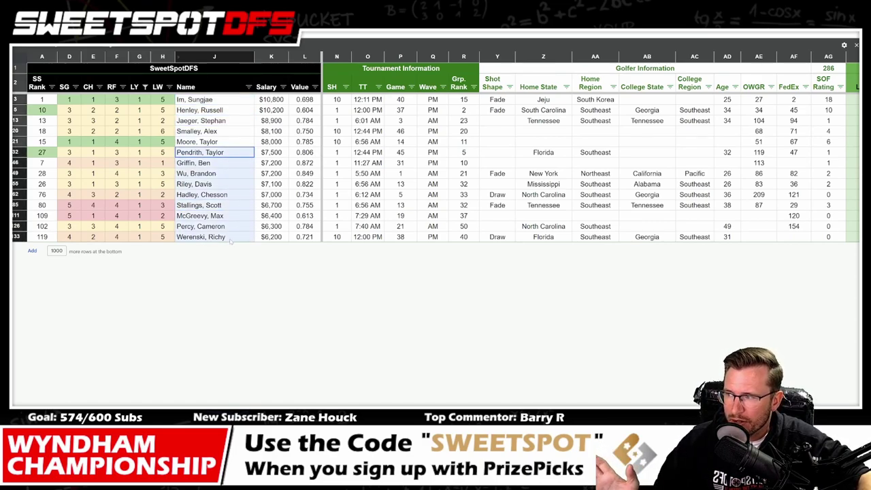
left_click_drag(232, 99, 234, 142)
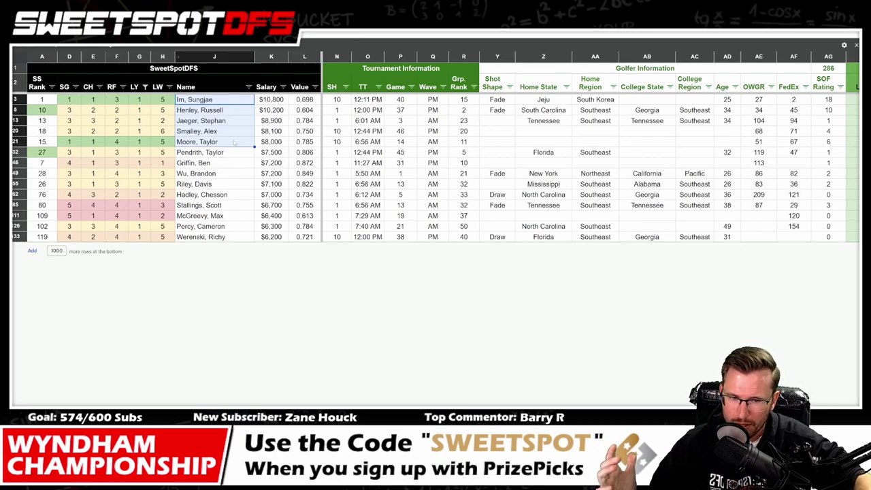
left_click_drag(233, 154, 236, 198)
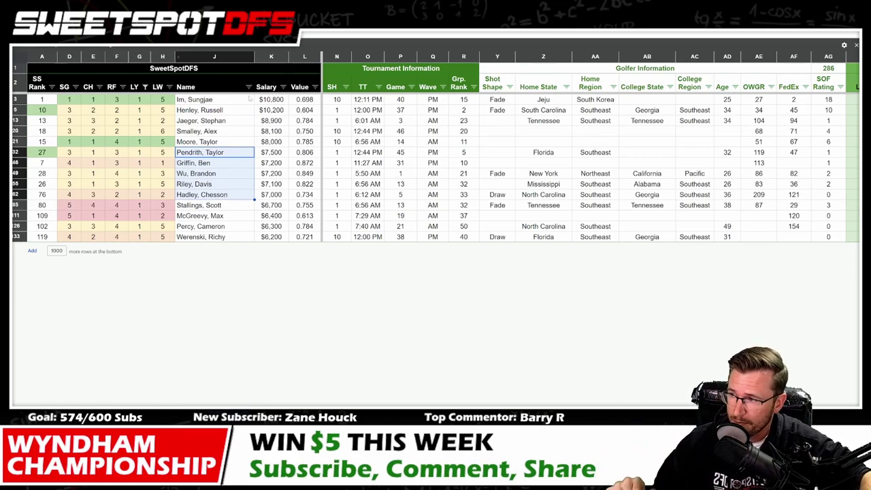
- Highlight the three highest-salaried bucket 1 golfers one at a time: Sungjae Im, Russell Henley and Stephan Jaeger
left_click(220, 99)
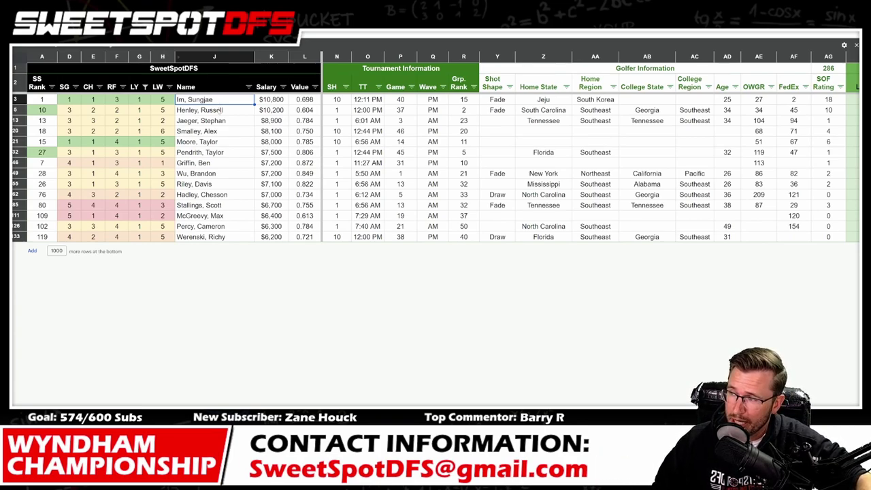
left_click(219, 112)
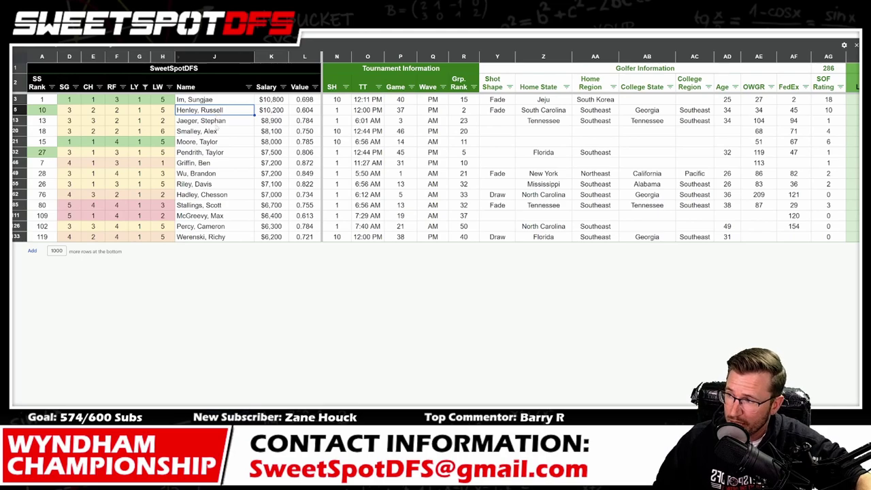
left_click(218, 121)
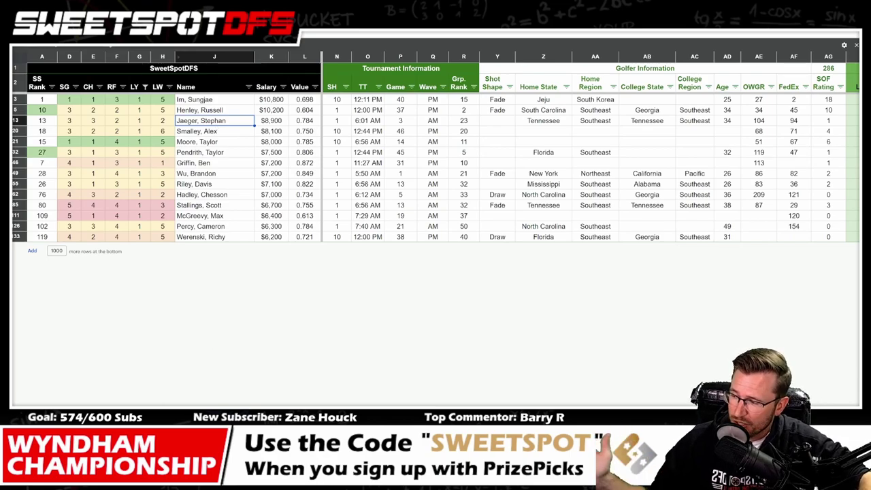
- Highlight the Last Year 21-40 bucket's Max Proj and Min Proj in the bucket statistics, and return to the golfer sheet
key("ctrl+shift+Page_Down")
left_click_drag(224, 133, 252, 132)
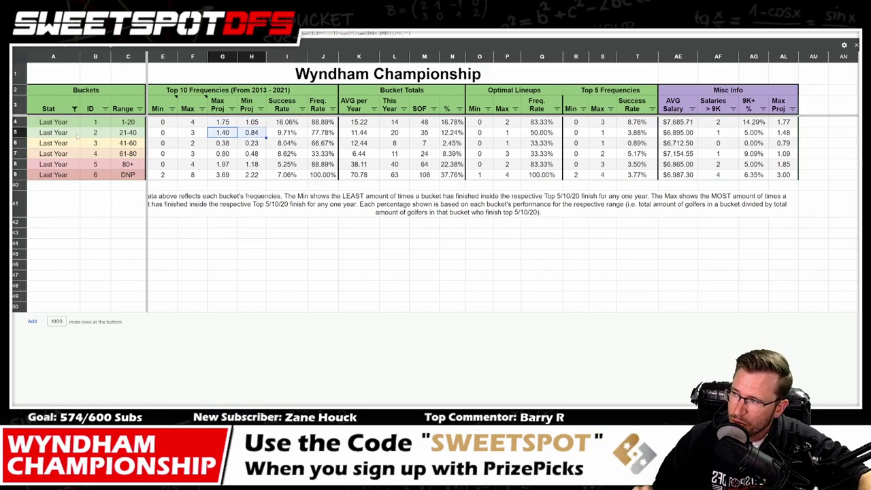
key("ctrl+shift+Page_Up")
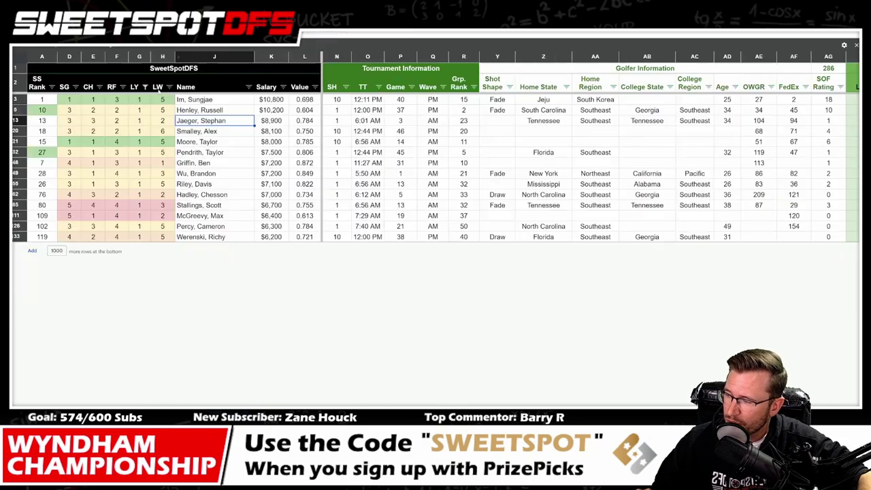
- Change the LY filter to show only golfers in bucket 2 instead of bucket 1
left_click(145, 87)
left_click(66, 200)
left_click(66, 211)
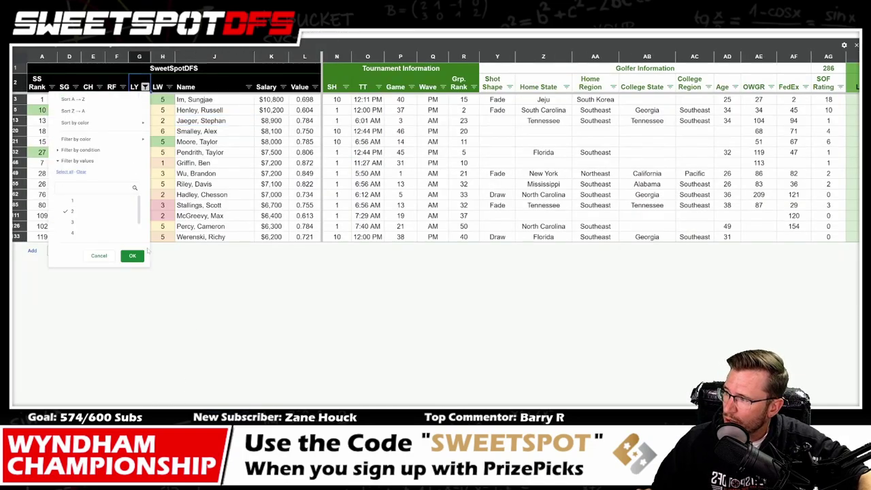
left_click(132, 255)
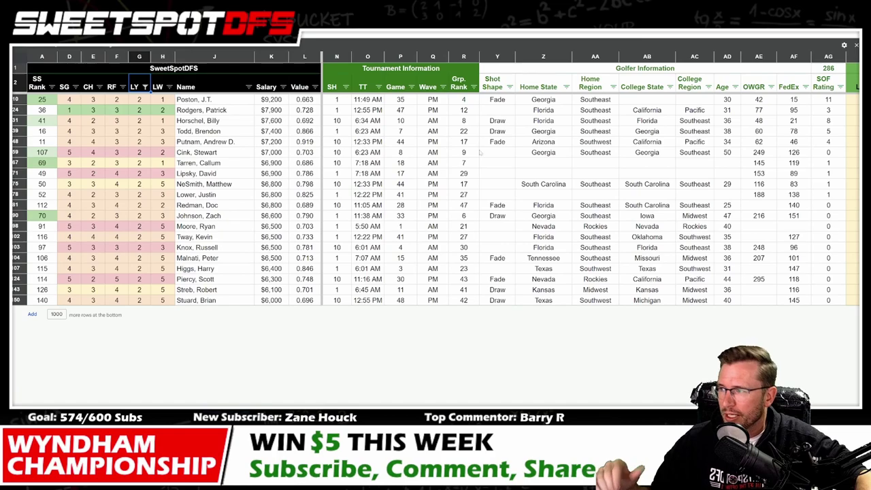
- Highlight the names of bucket 2 golfers Poston, Horschel, Todd and Putnam together
left_click(243, 101)
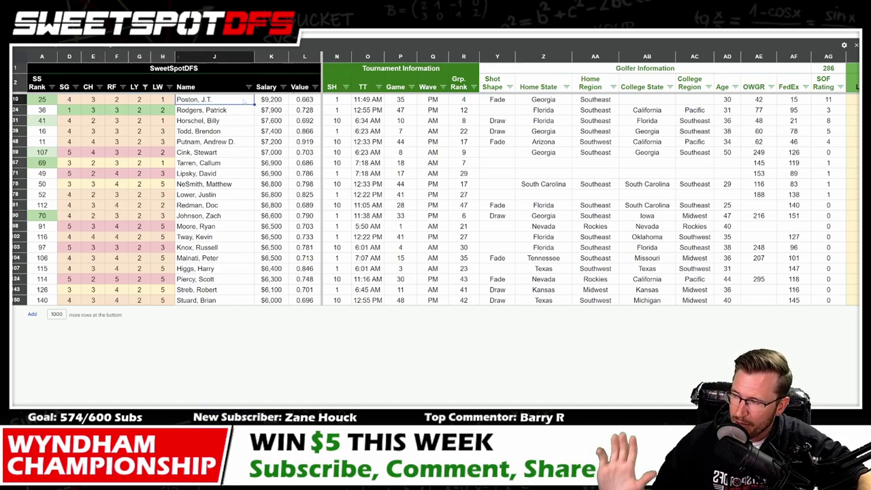
left_click(216, 123, "shift")
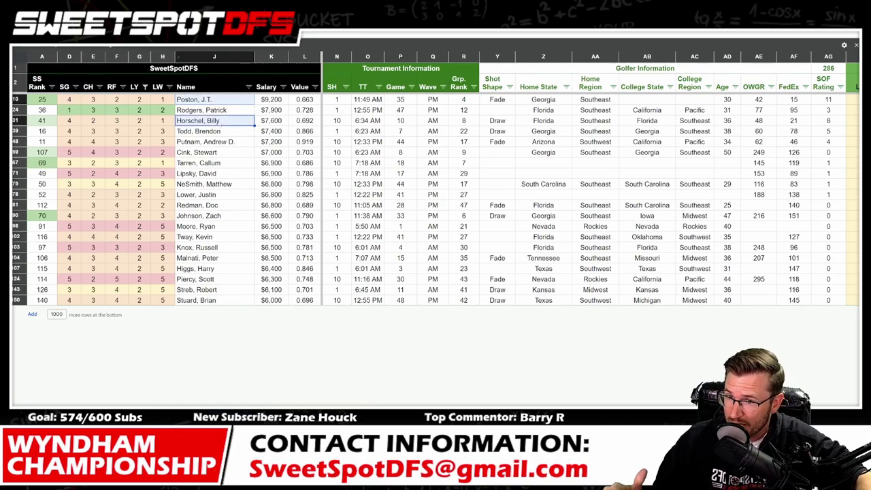
left_click(217, 131, "shift")
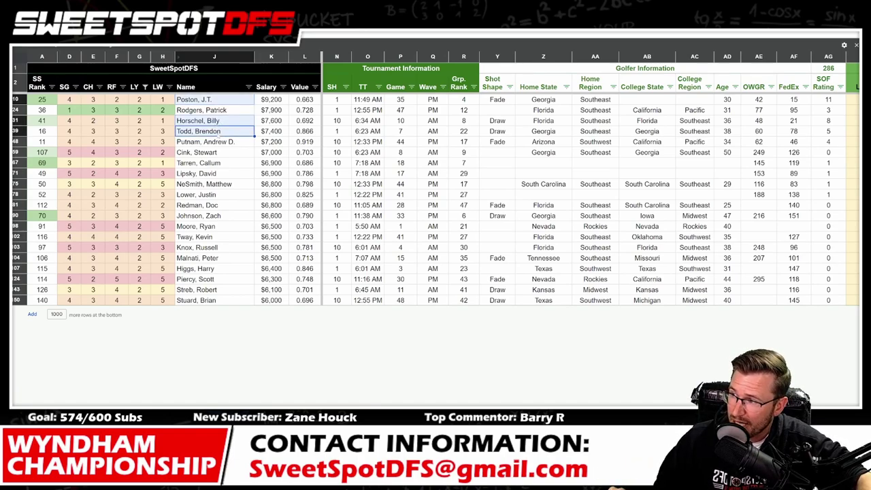
left_click(216, 142, "shift")
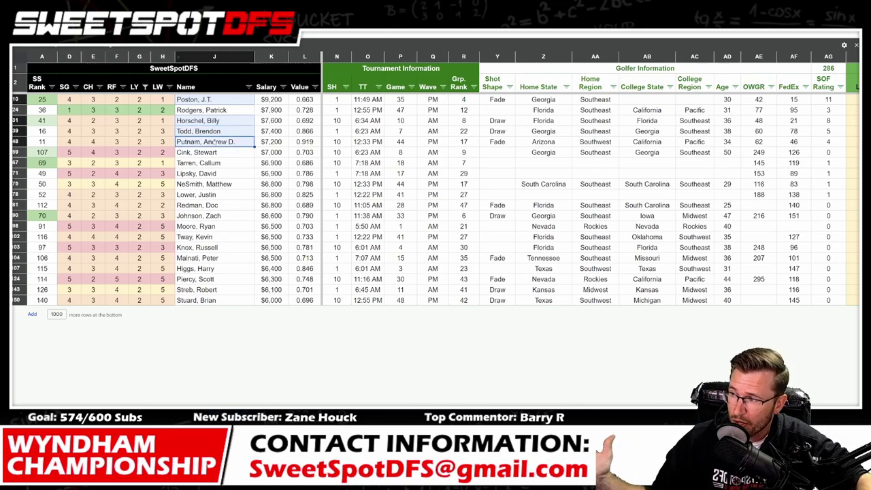
- Highlight the lower-salaried bucket 2 golfers from Callum Tarren through Robert Streb, and single out Doc Redman
left_click(215, 162)
left_click(215, 289, "shift")
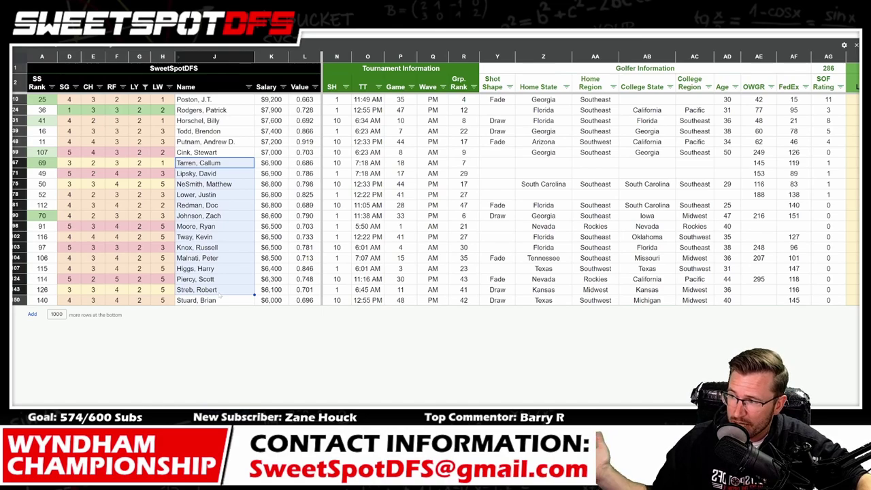
left_click(215, 206)
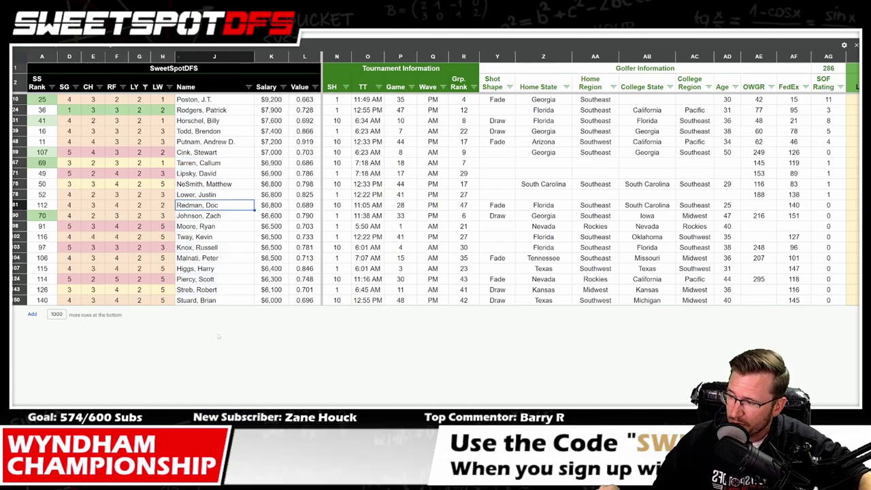
- Recheck the Last Year 21-40 bucket's Max Proj and Min Proj, and highlight Doc Redman's name and salary in the golfer sheet
key("ctrl+shift+Page_Down")
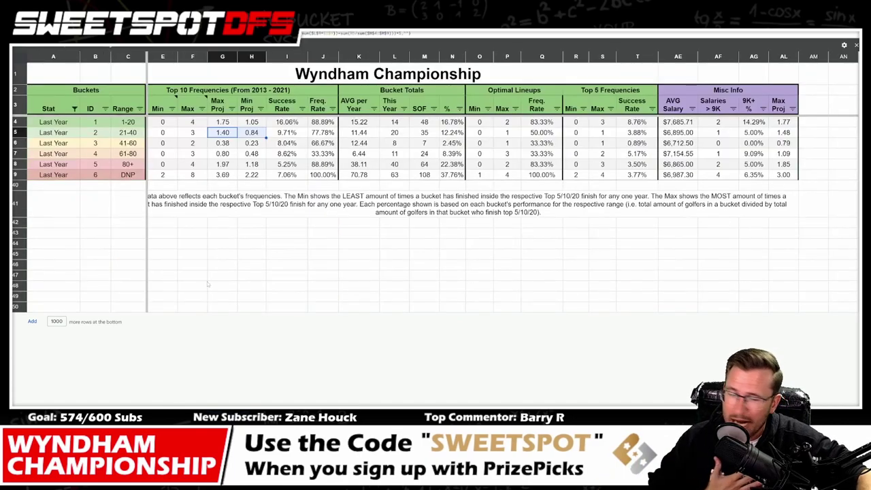
left_click(223, 132)
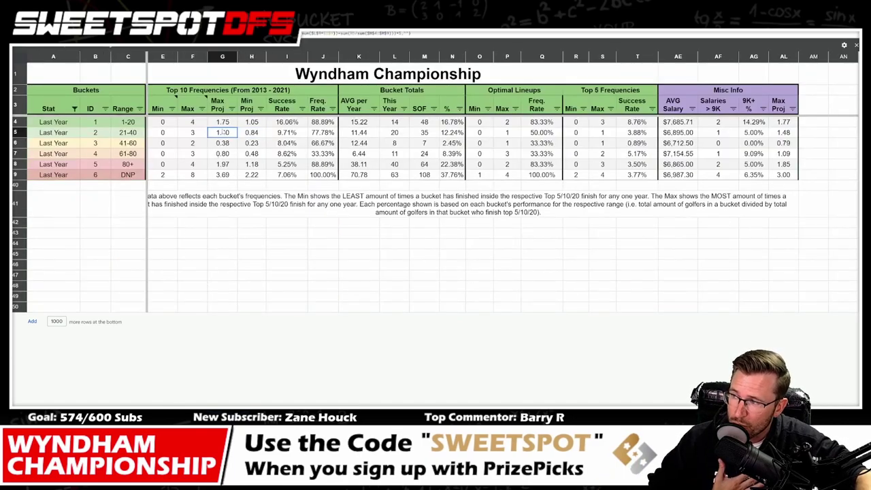
left_click_drag(262, 134, 224, 135)
key("ctrl+shift+Page_Up")
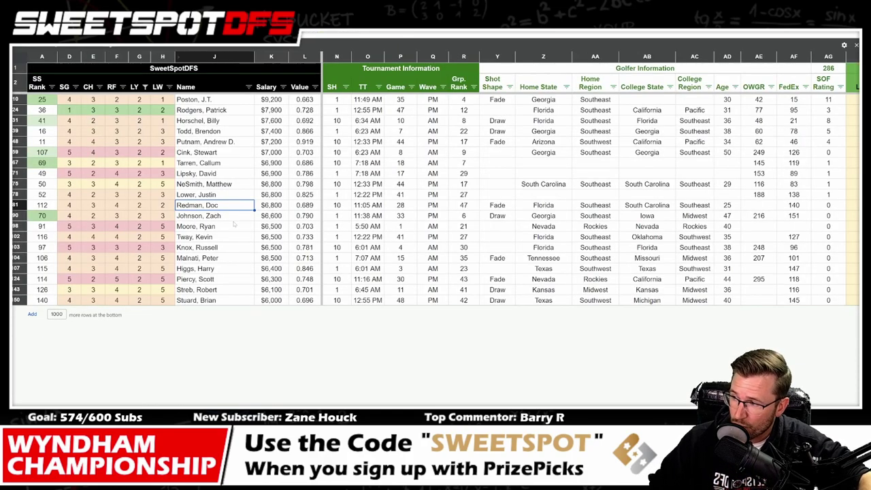
left_click_drag(217, 208, 271, 210)
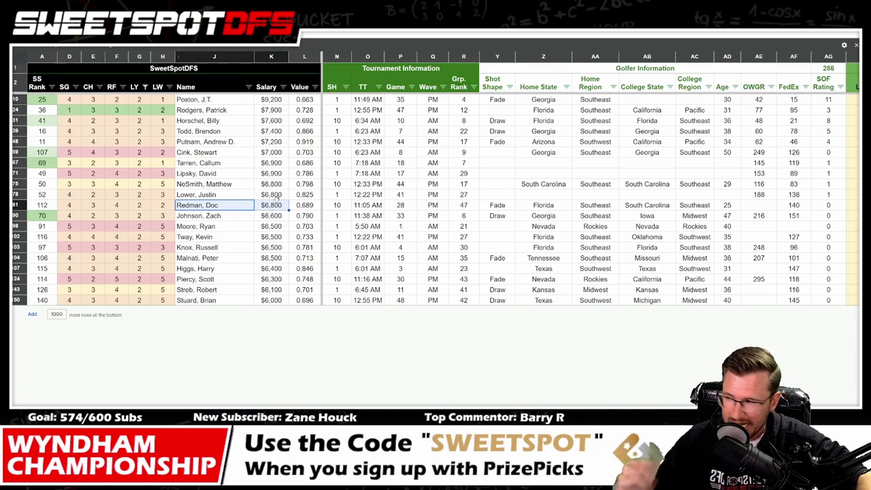
- Highlight bucket 2 names and salaries from Poston through Cink, and single out the Last Year DNP bucket's Max Proj, Min Proj and whole row
left_click_drag(225, 99, 280, 155)
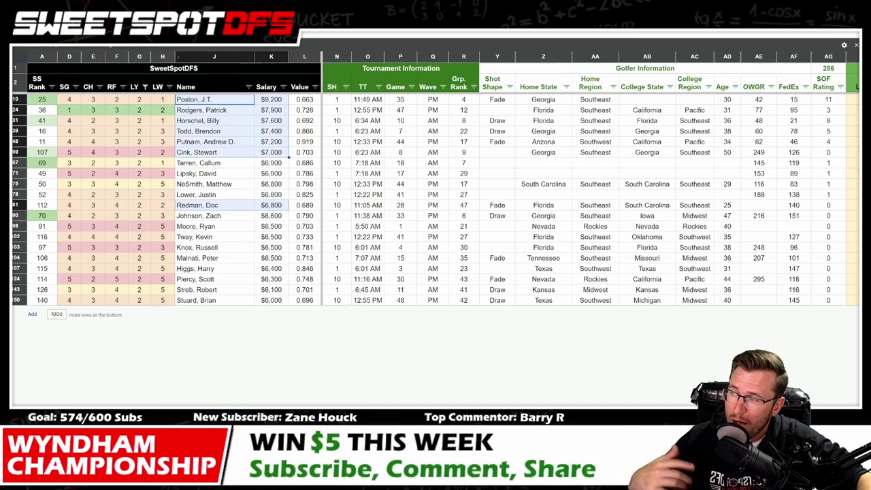
key("ctrl+Tab")
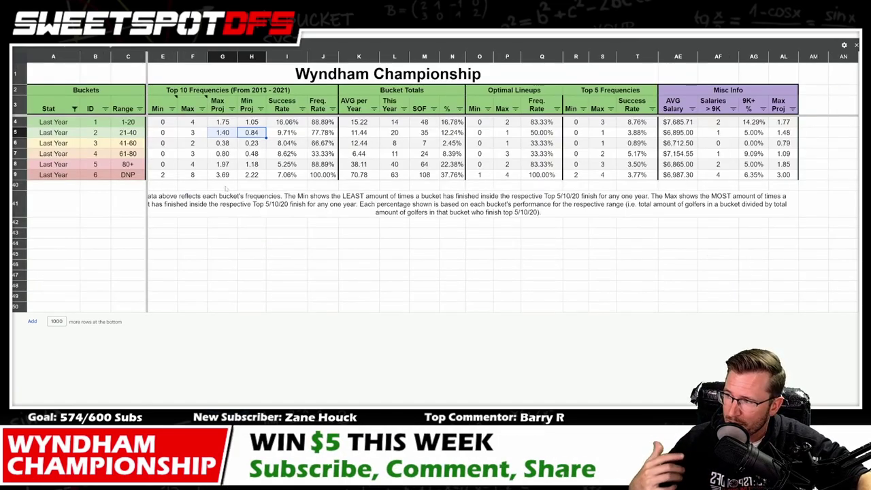
left_click_drag(256, 144, 231, 180)
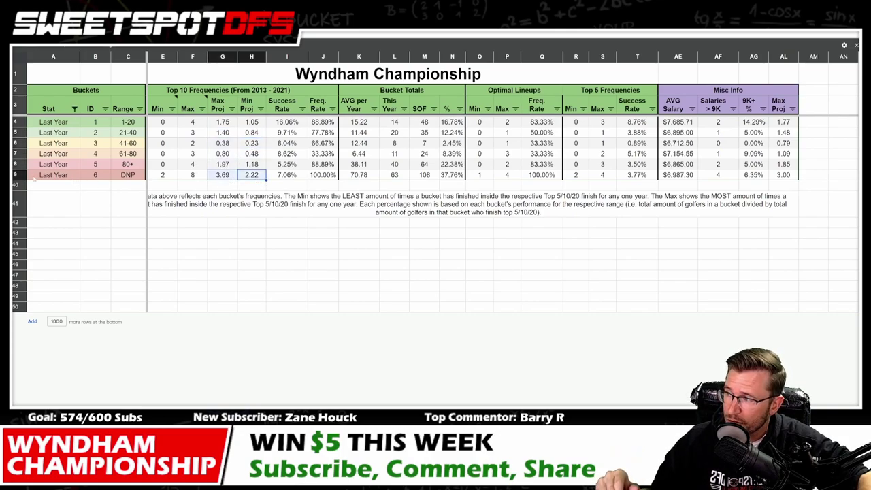
left_click(15, 175)
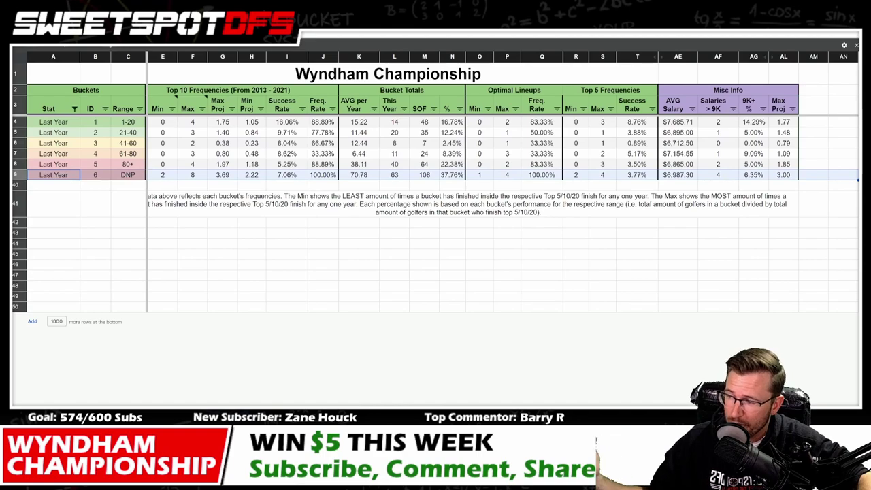
- Change the golfer sheet's LY filter to show only bucket 3, and highlight the names from Lucas Glover through Kelly Kraft
key("ctrl+shift+Page_Up")
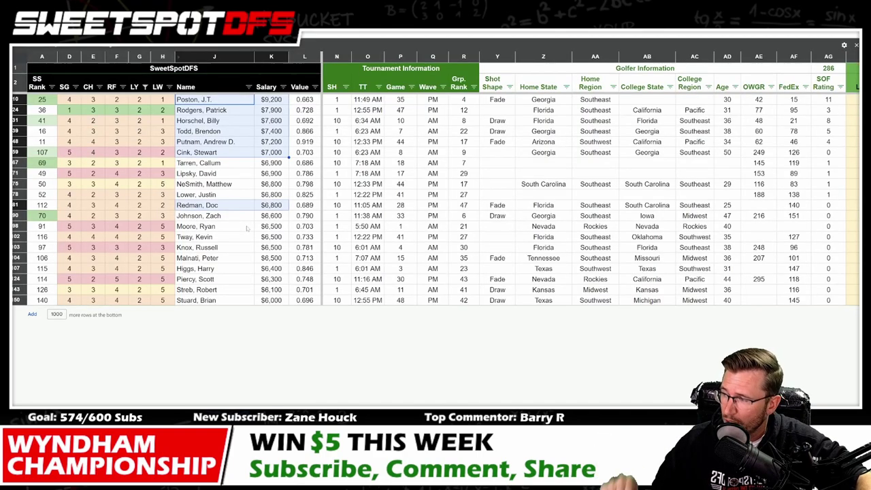
left_click(145, 86)
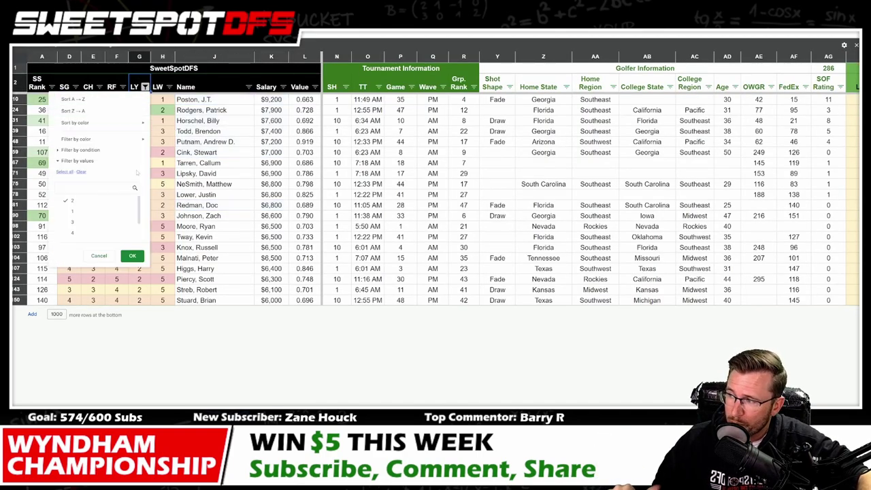
left_click(88, 211)
left_click(88, 202)
left_click(88, 222)
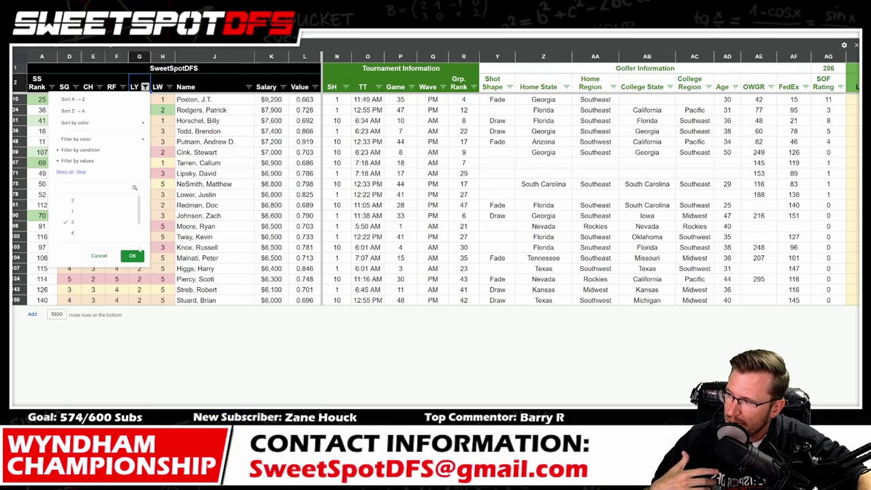
left_click(132, 256)
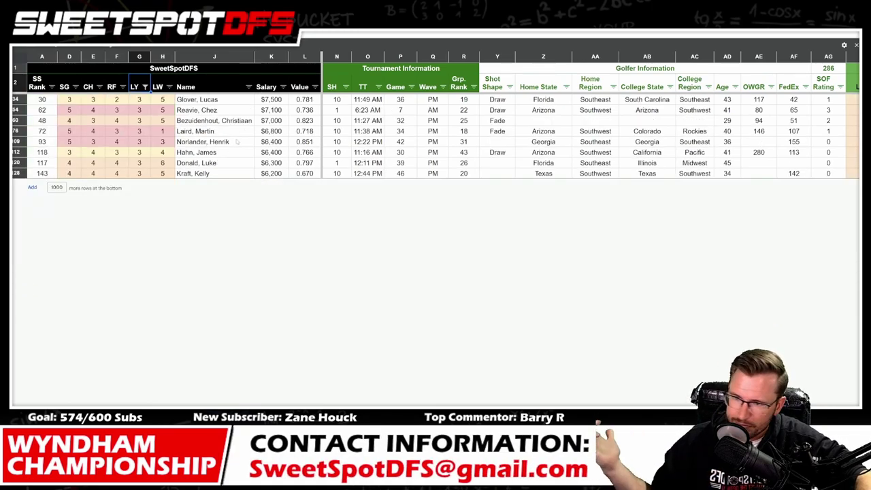
left_click_drag(225, 100, 230, 173)
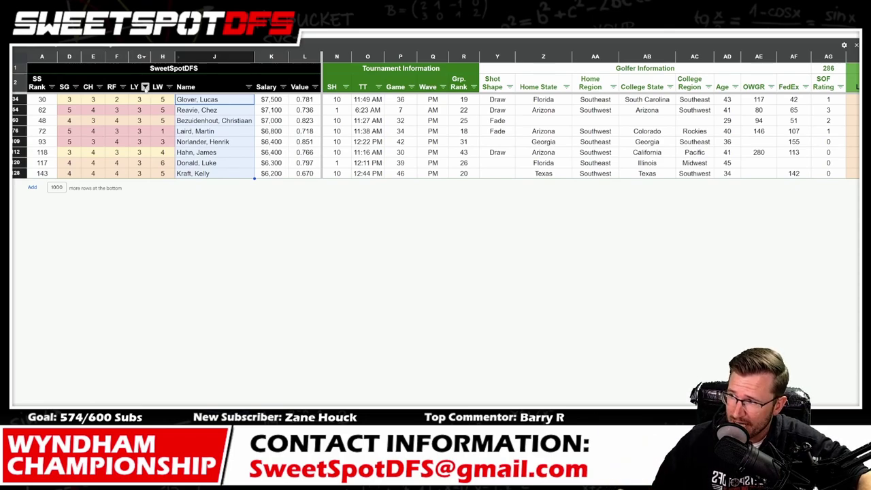
- Filter LY to bucket 4 only, and highlight Adam Scott and Aaron Rai, followed by the names from Svensson through Gligic
left_click(145, 87)
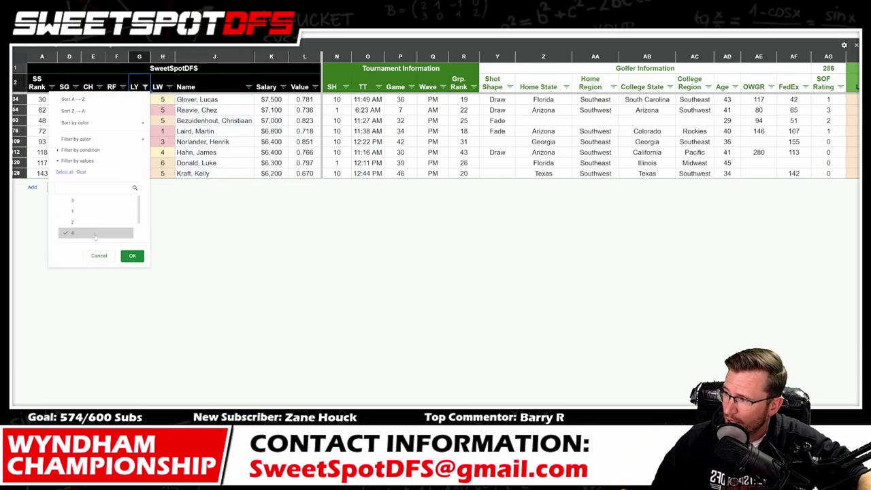
left_click(132, 255)
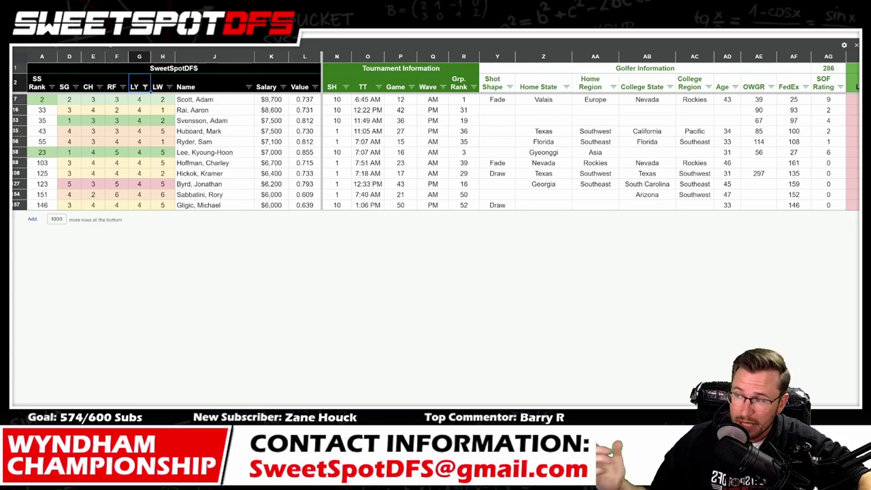
left_click(207, 101)
left_click(210, 111, "shift")
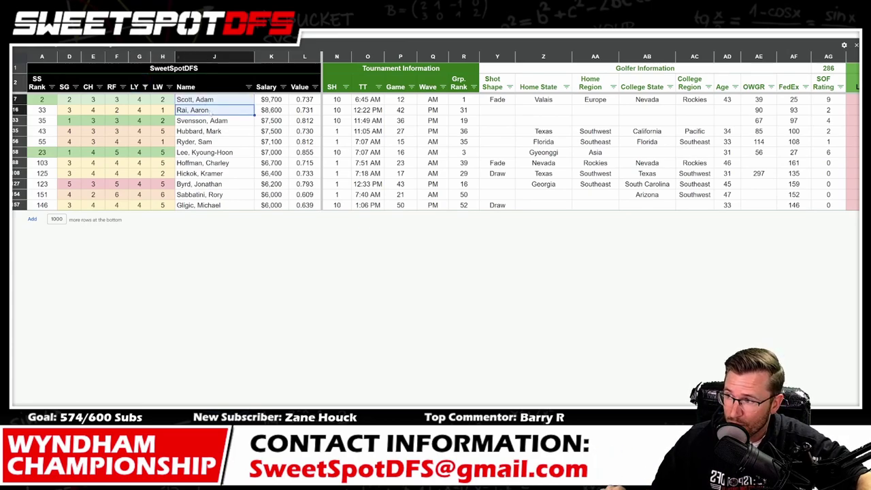
left_click_drag(210, 119, 220, 234)
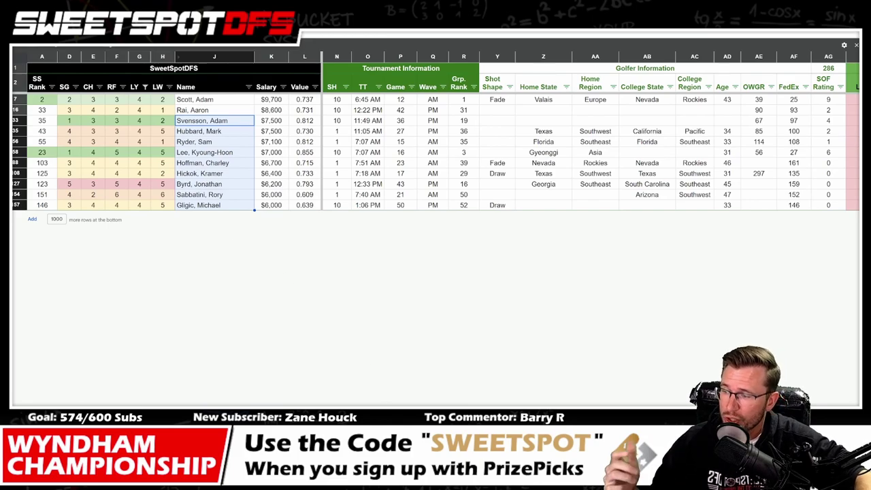
- Narrow the LY column in the Course Fit section of the golfer sheet
scroll(593, 150, "right", 3)
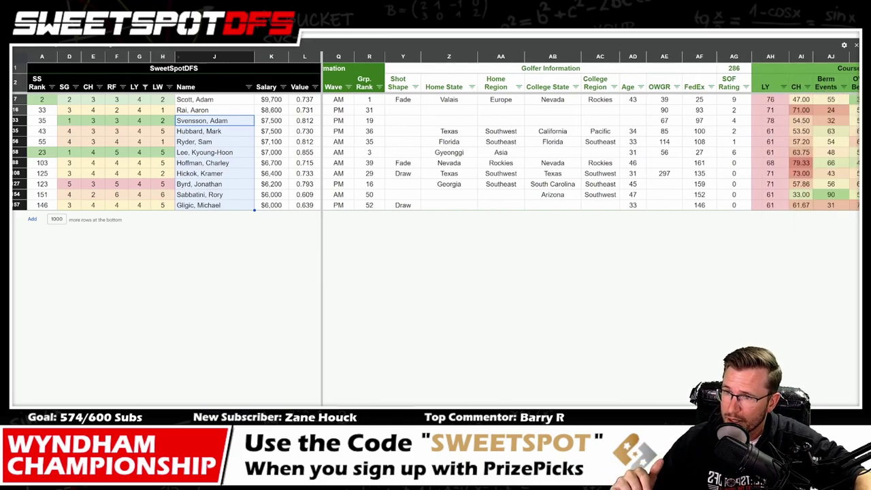
scroll(635, 110, "right", 3)
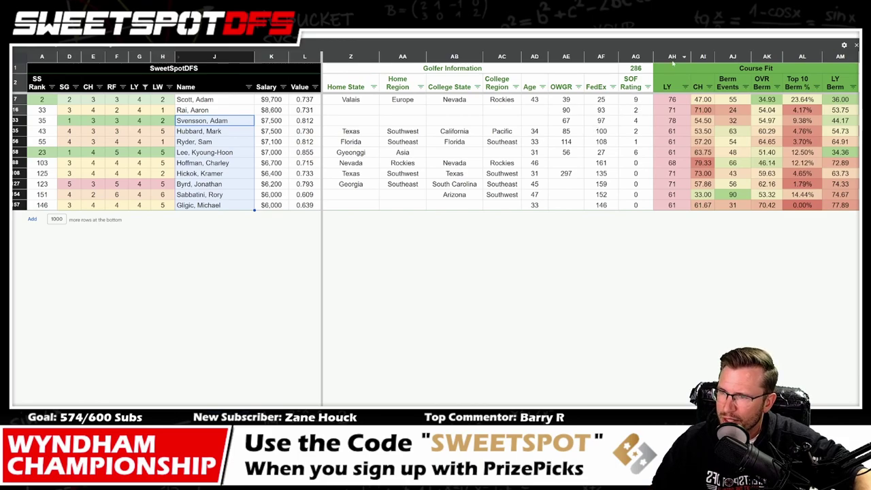
left_click_drag(687, 57, 677, 57)
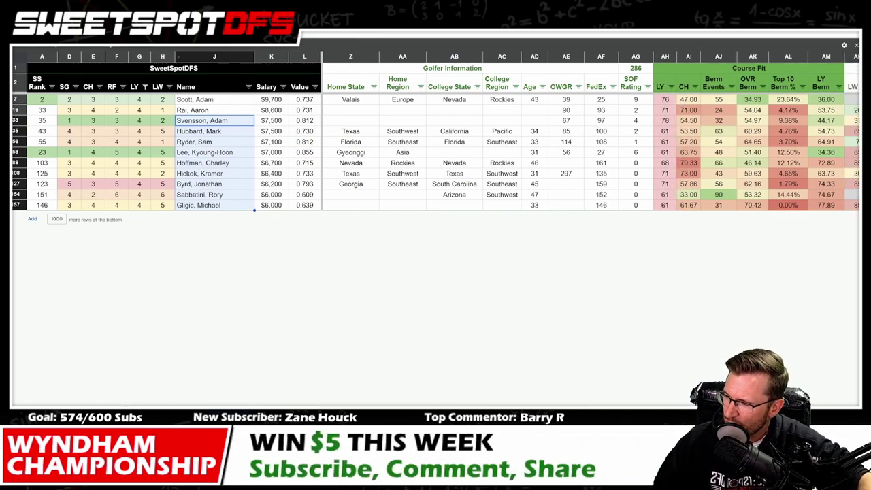
- Check the two past Wyndham results sheets for player finishes, LY values and top 10 breakdowns, and return to the golfer sheet
key("ctrl+Tab")
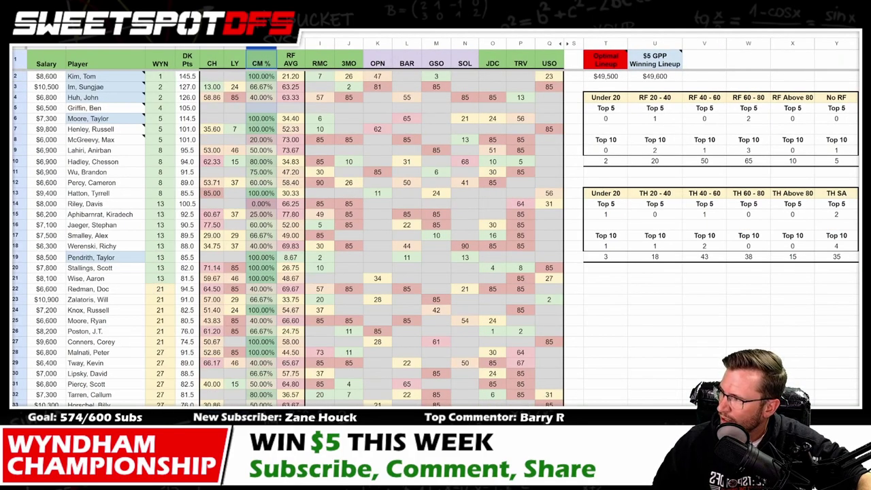
key("ctrl+Tab")
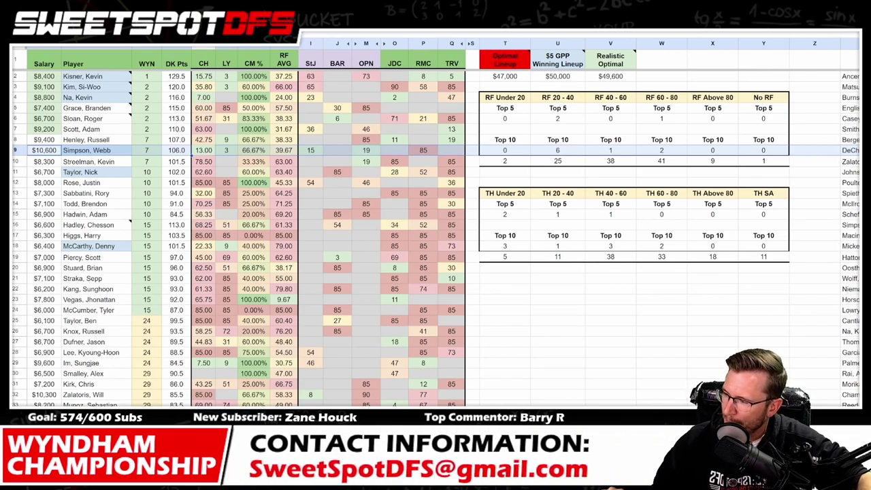
key("ctrl+Tab")
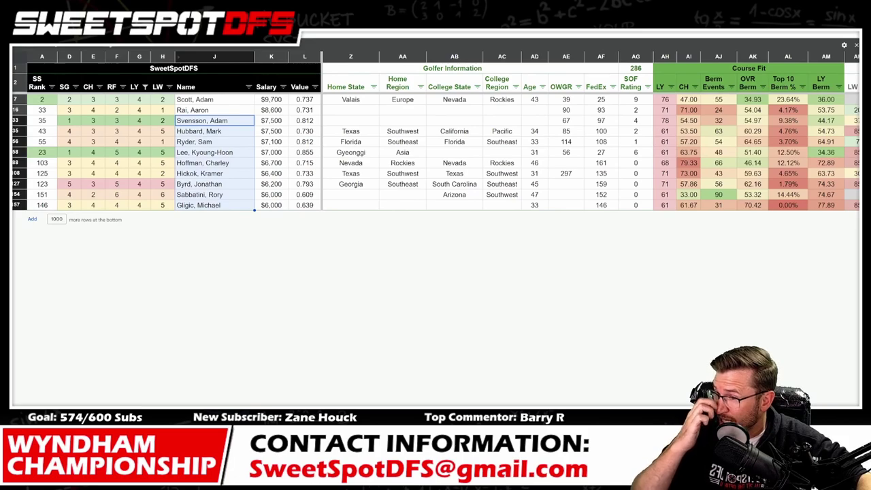
- Highlight the bucket 4 golfers' Course Fit LY values and all names from Scott through Gligic, and single out Adam Scott
left_click_drag(665, 102, 668, 208)
left_click_drag(206, 99, 209, 205)
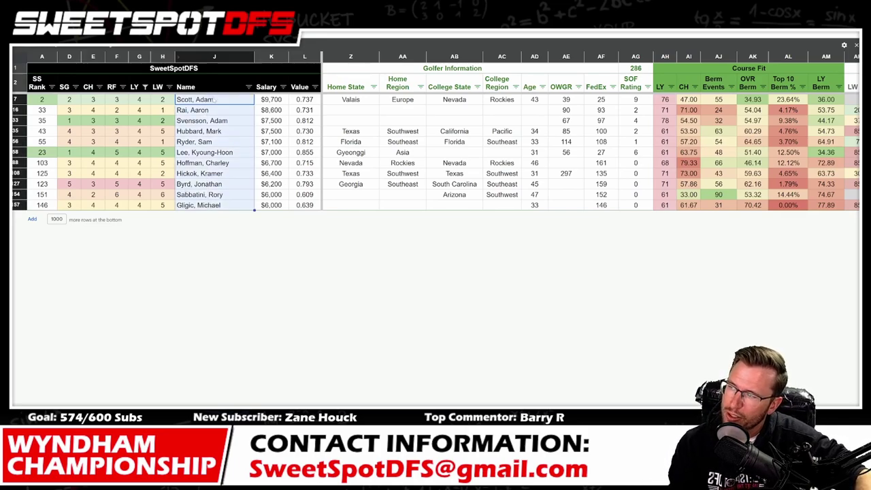
left_click_drag(213, 99, 217, 211)
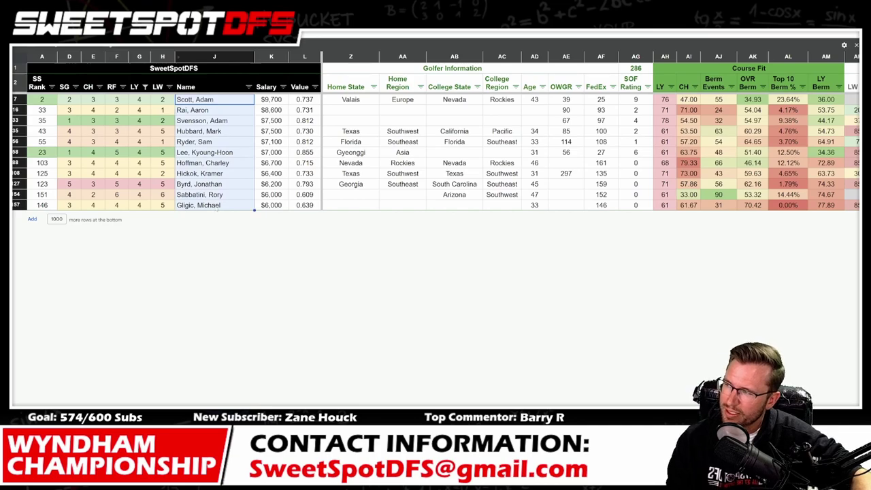
left_click(206, 100)
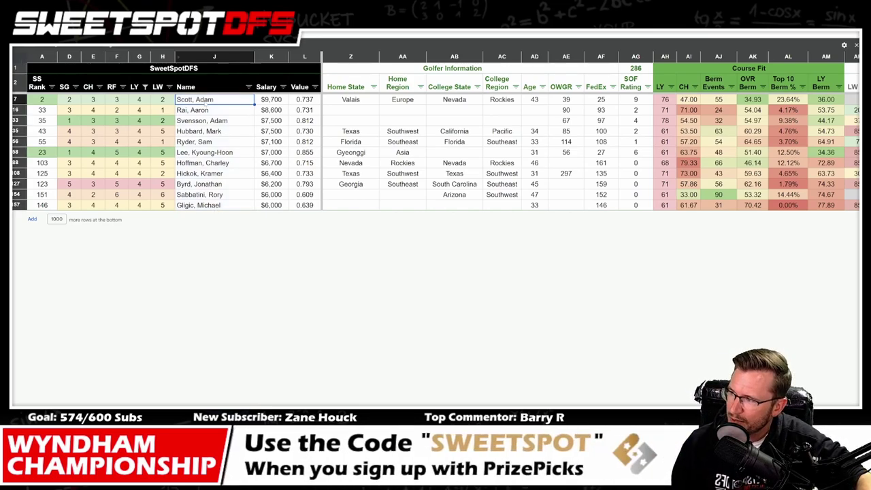